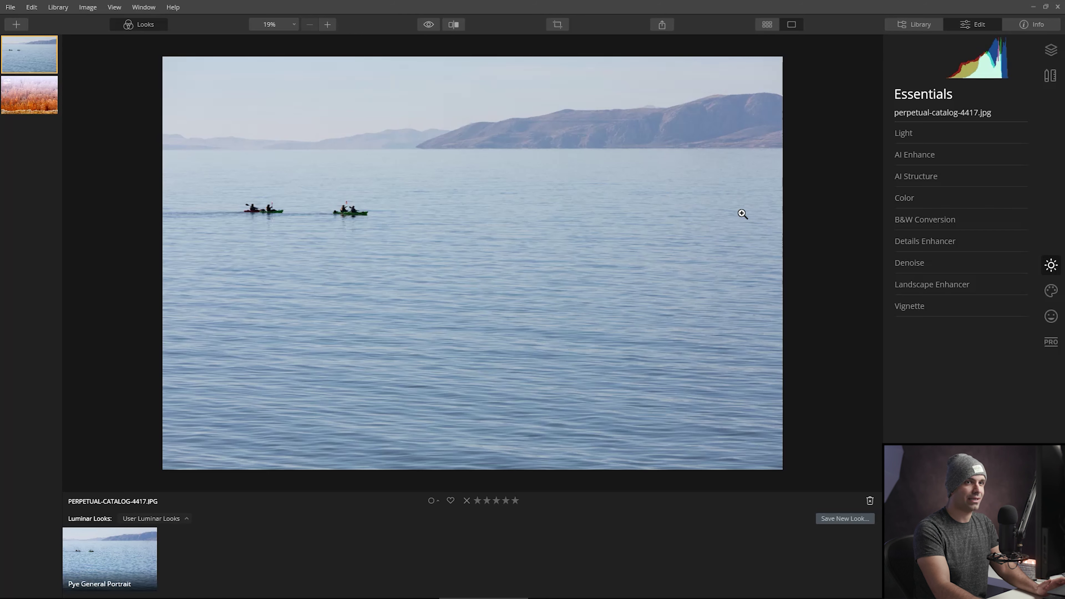
Switch the right-hand panel from the Essentials tools to the Creative tools
click(1056, 289)
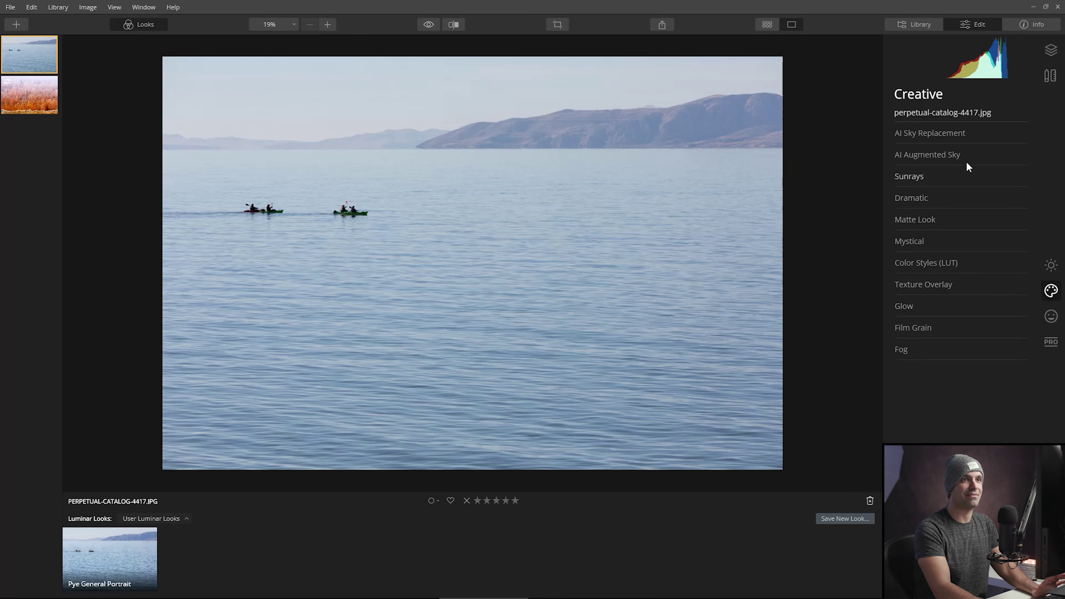
Compare Bright Blue Sky 1, 2 and 3 in AI Sky Replacement and keep Bright Blue Sky 2
click(964, 139)
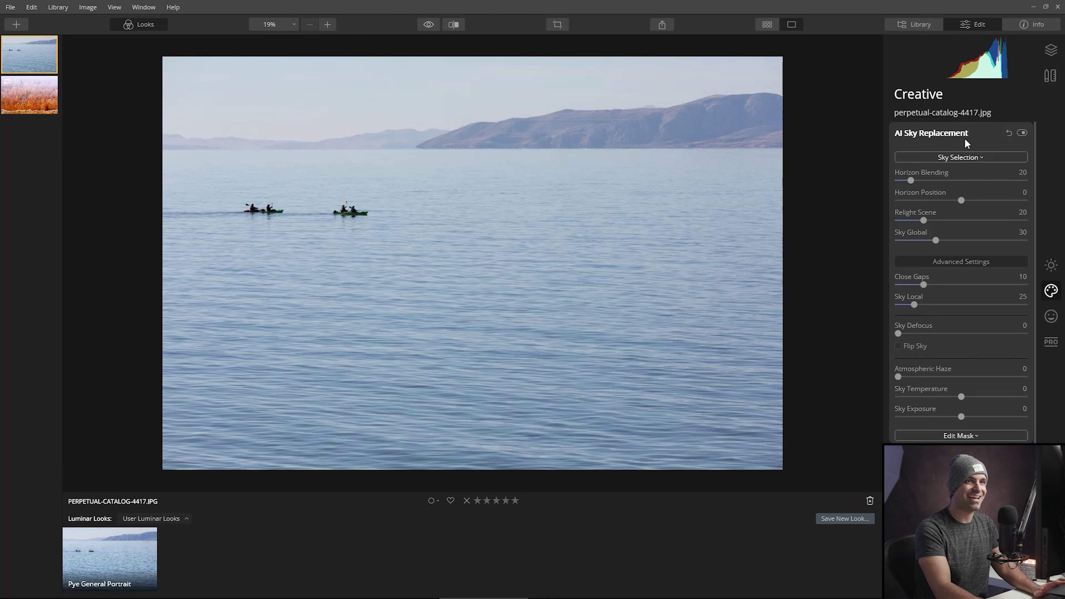
click(969, 156)
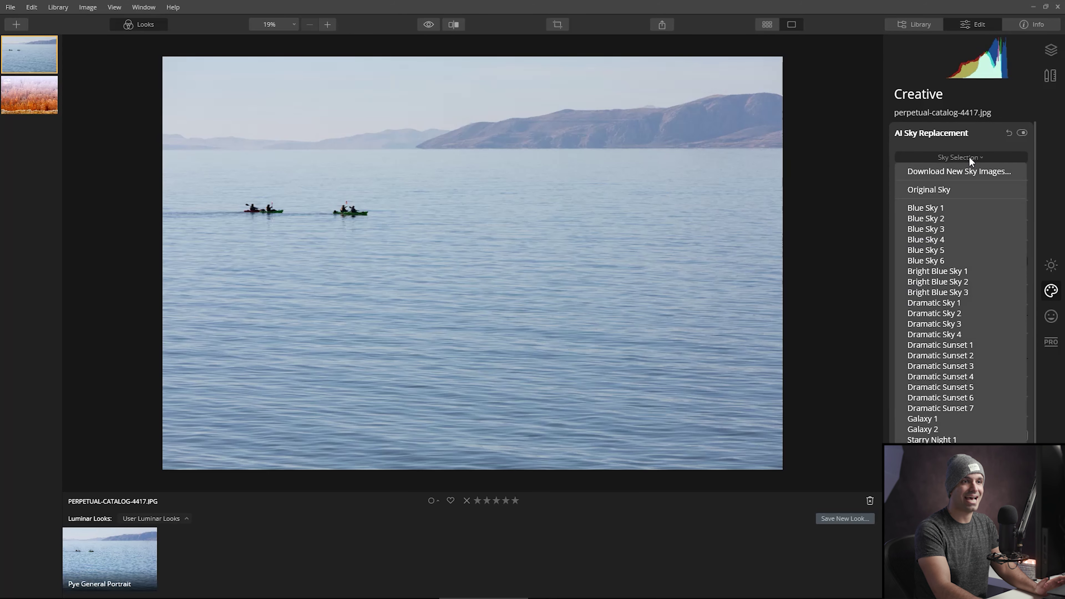
click(983, 268)
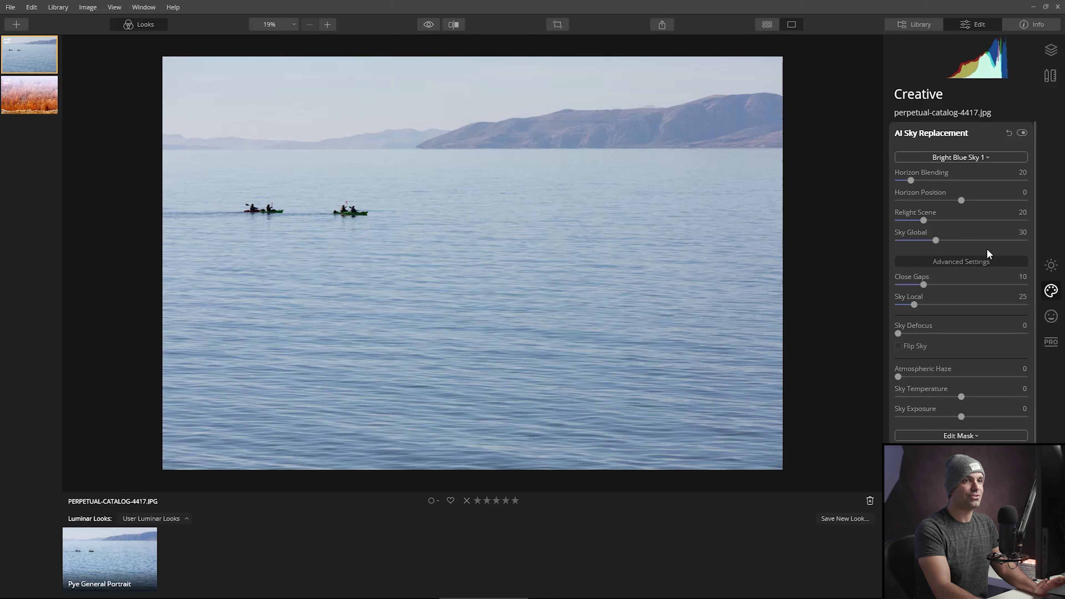
click(976, 156)
click(977, 281)
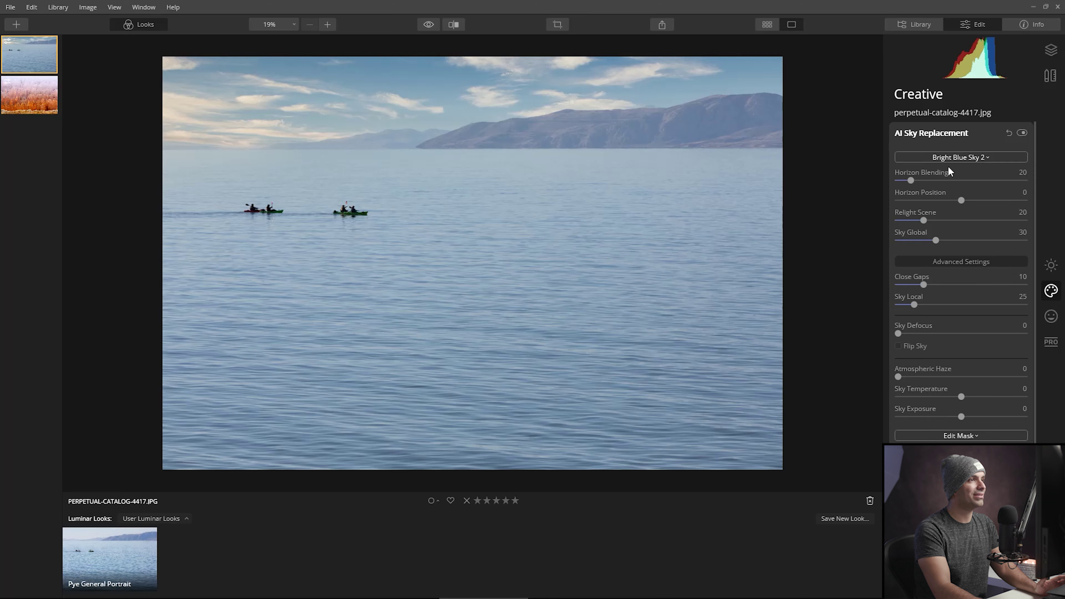
click(998, 156)
click(962, 291)
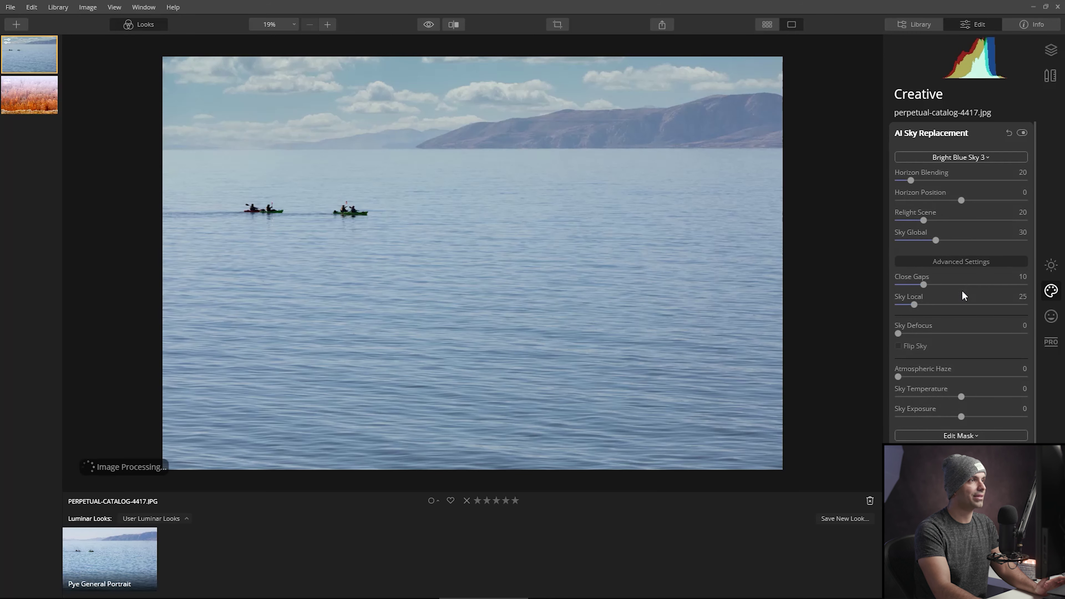
click(982, 157)
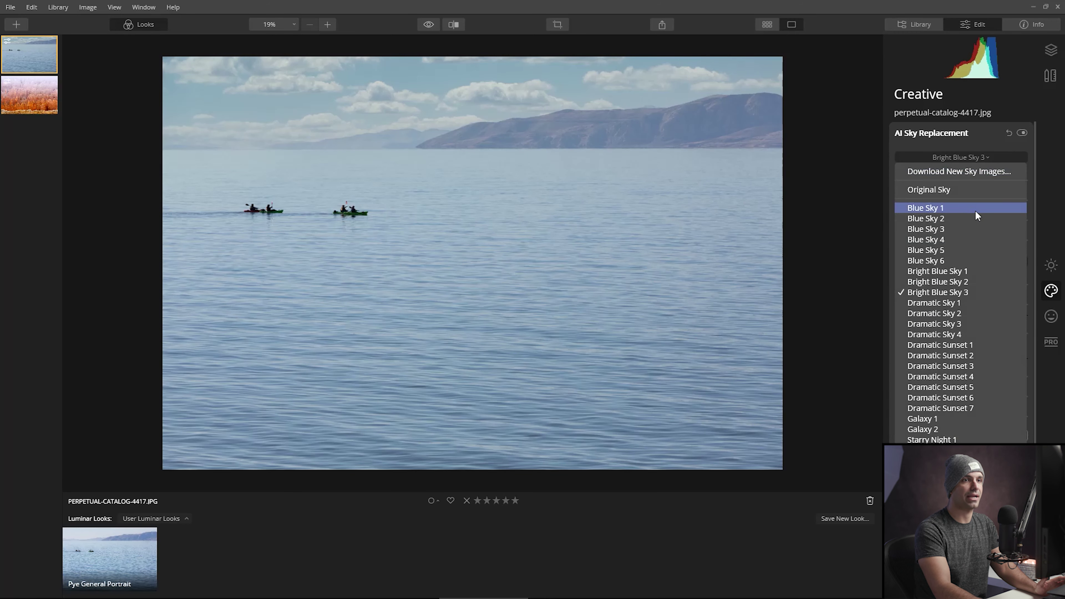
click(973, 280)
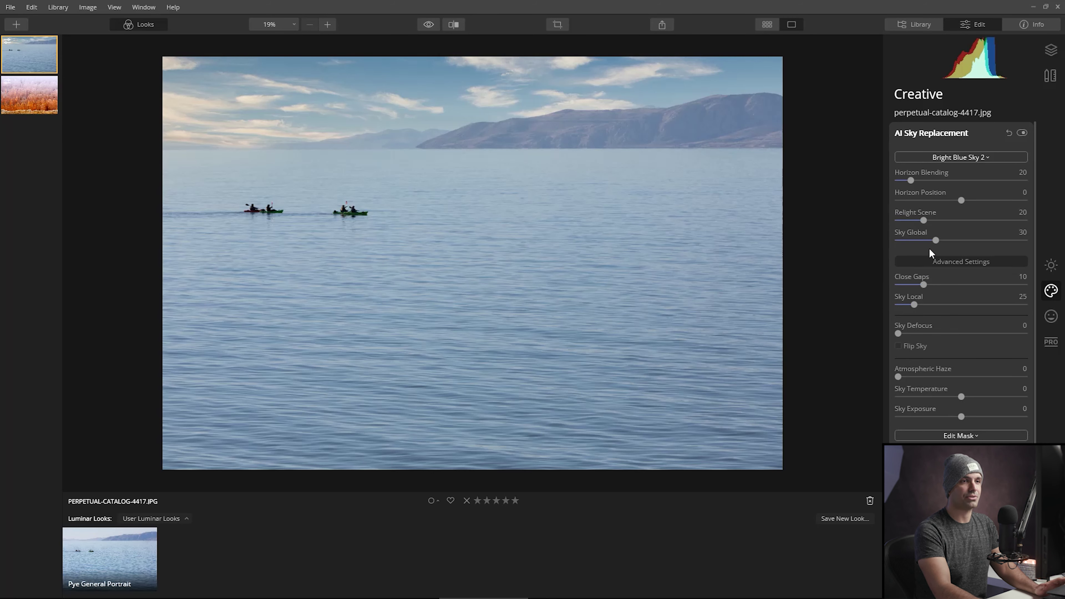
Add Giraffe 1 through AI Augmented Sky, then swap it for Moon 1 and start placing it
click(929, 459)
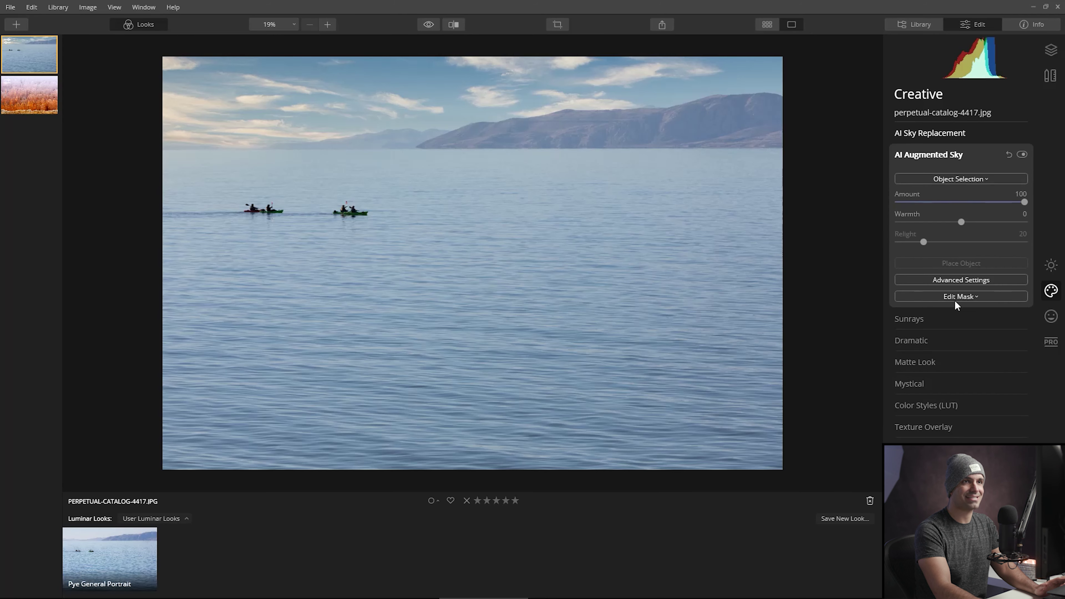
click(967, 178)
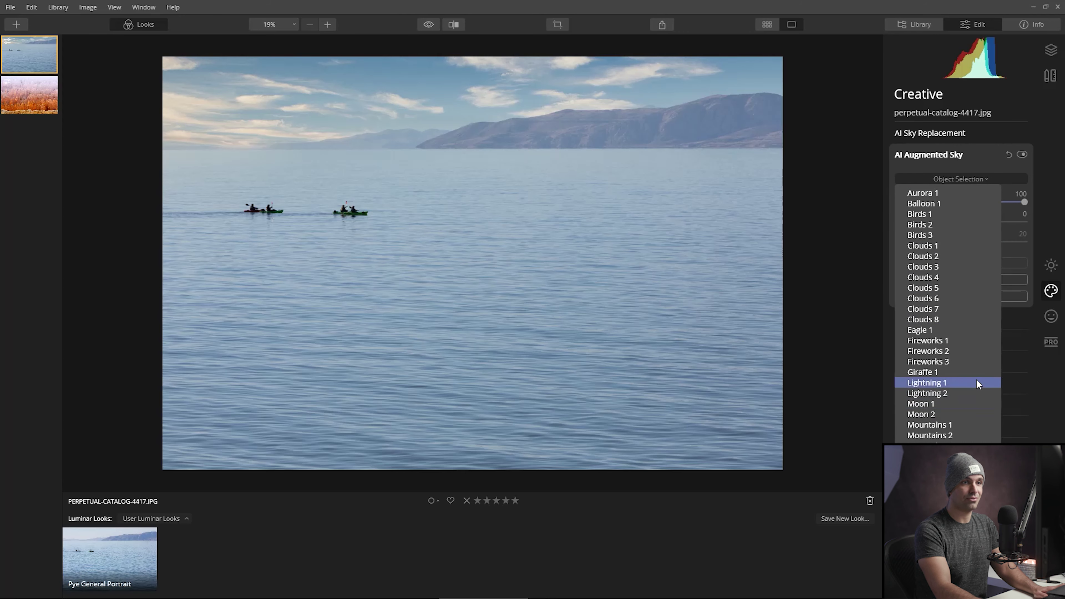
click(972, 372)
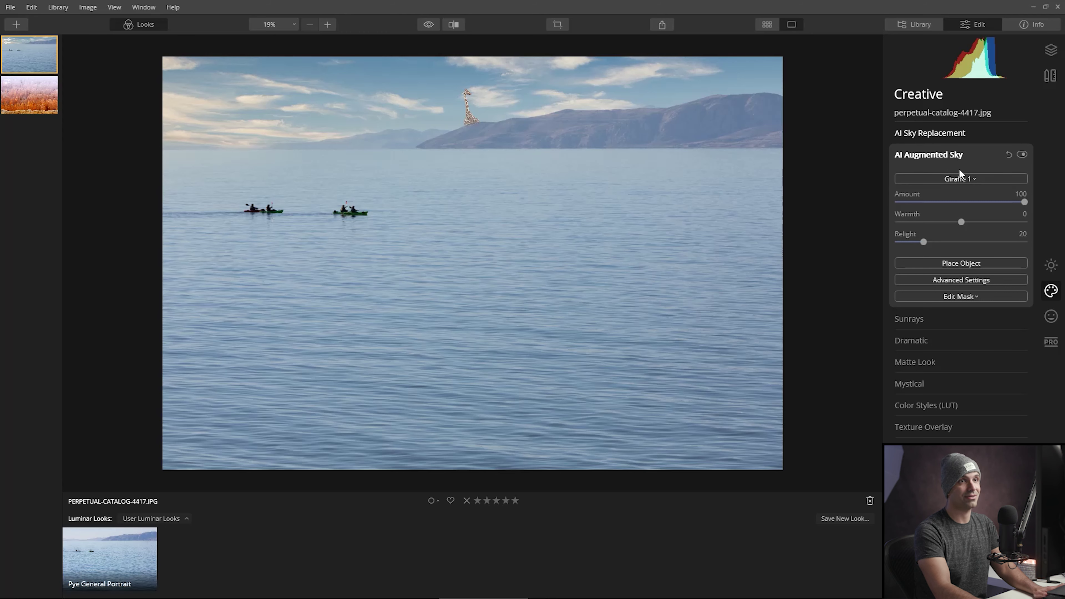
click(973, 176)
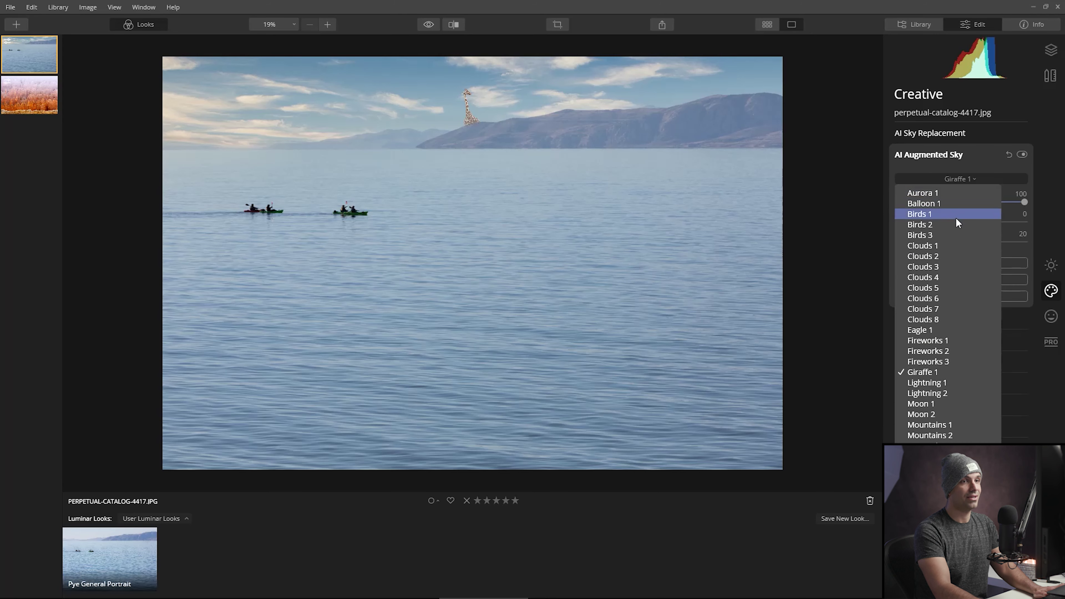
click(953, 405)
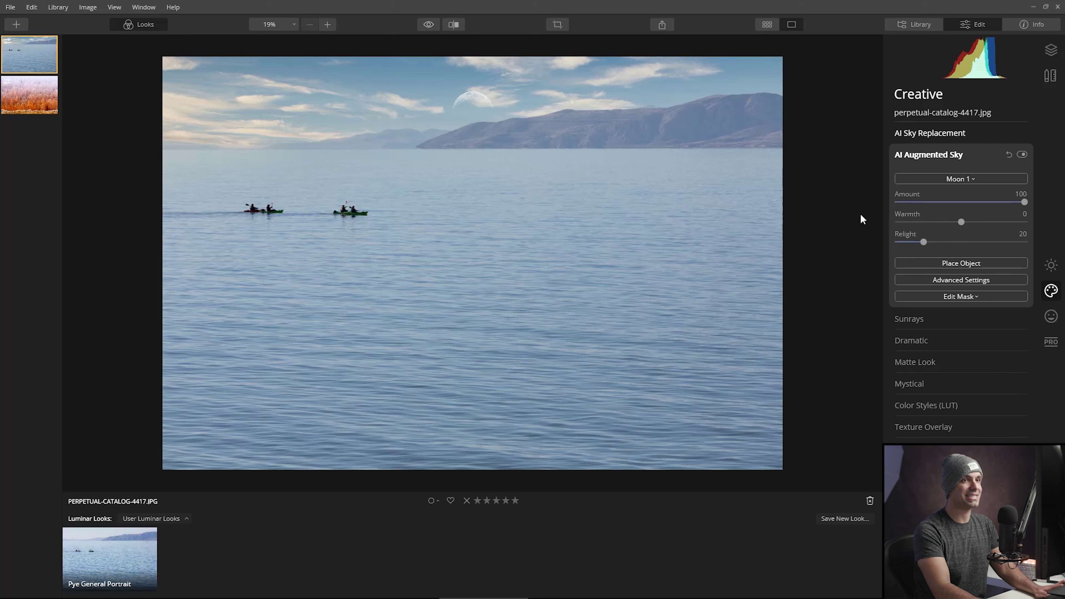
click(957, 264)
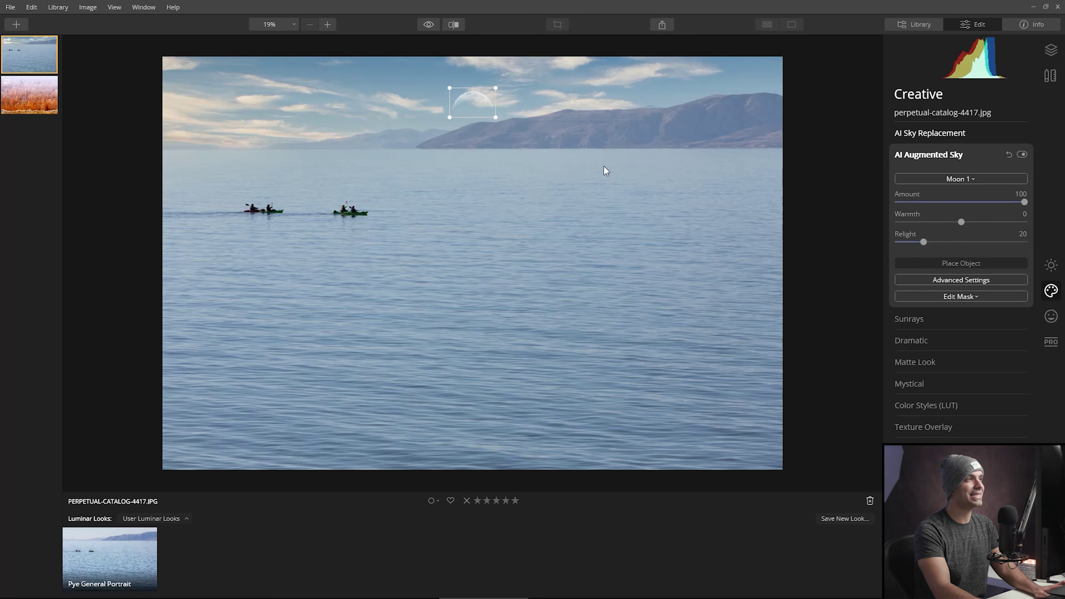
Enlarge Moon 1 and move it to the upper-left sky with its base behind the hills
drag(479, 101, 448, 37)
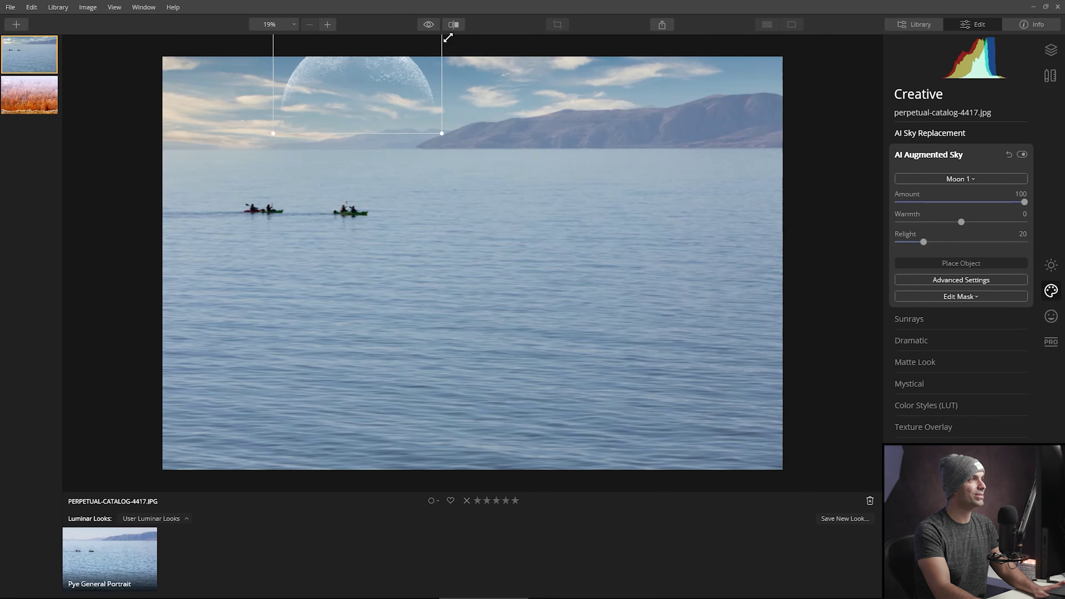
drag(402, 80, 350, 98)
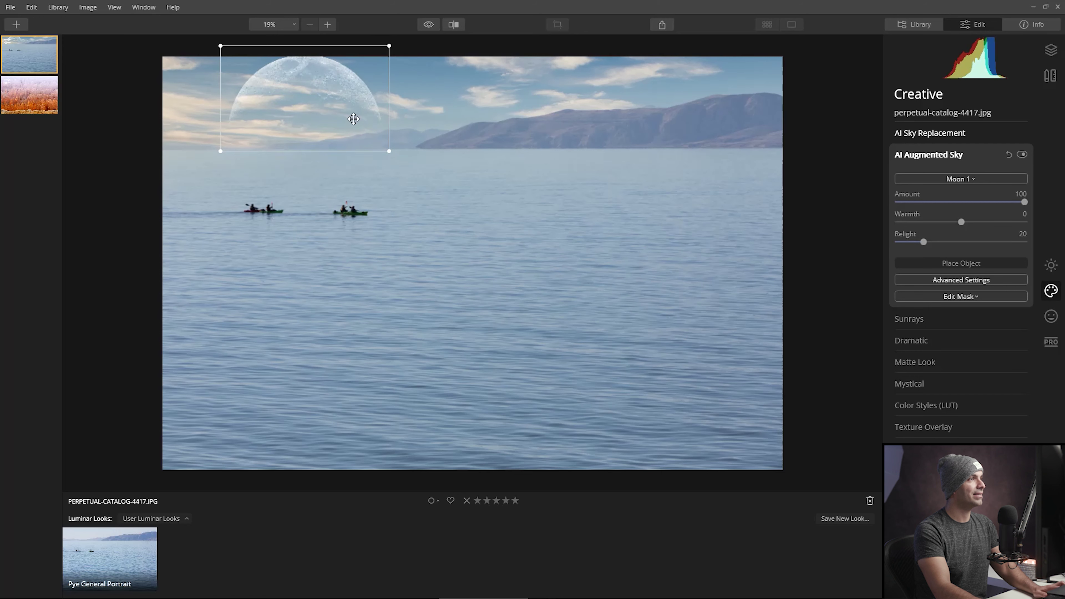
mouse_move(353, 118)
mouse_down()
mouse_move(354, 146)
mouse_move(357, 132)
mouse_up()
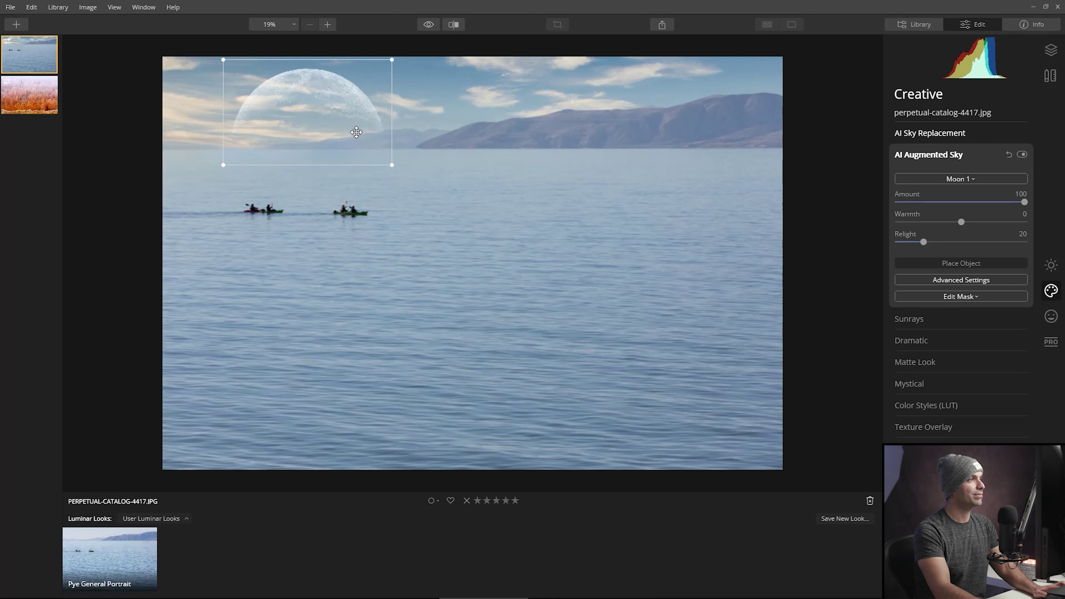
click(457, 165)
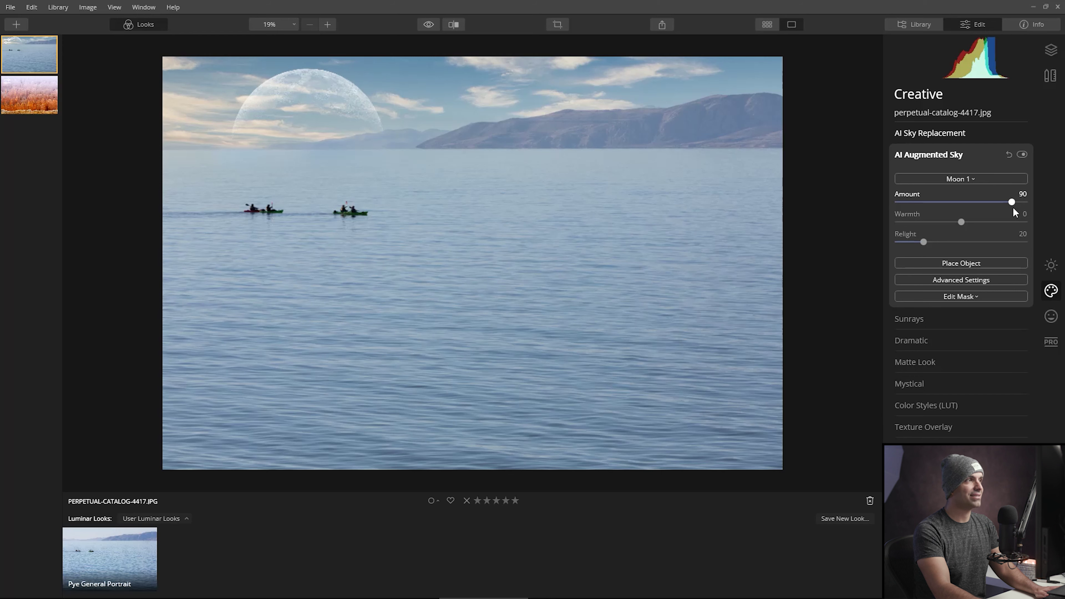
Set the moon's Amount to 50, Warmth to 63 and Relight to 20
drag(955, 202, 962, 202)
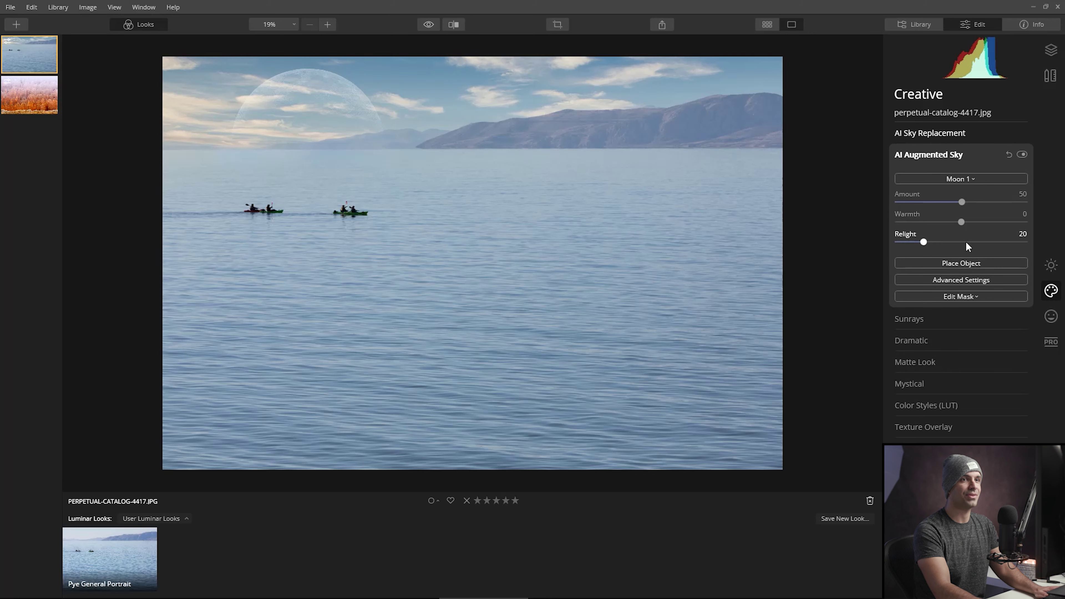
mouse_move(986, 229)
mouse_down()
mouse_move(868, 218)
mouse_move(988, 236)
mouse_up()
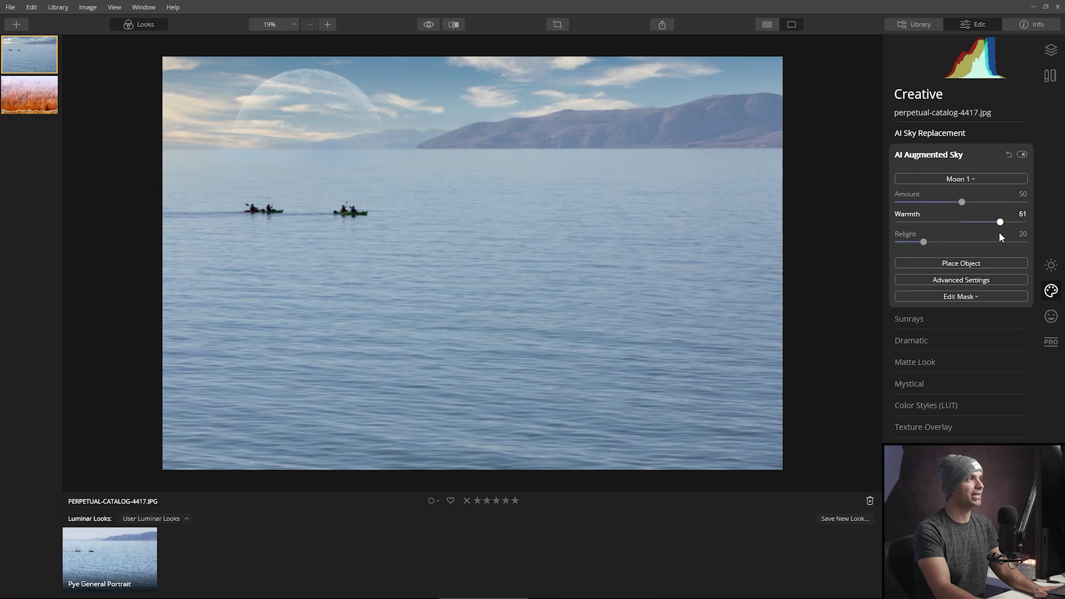
drag(984, 231, 1001, 232)
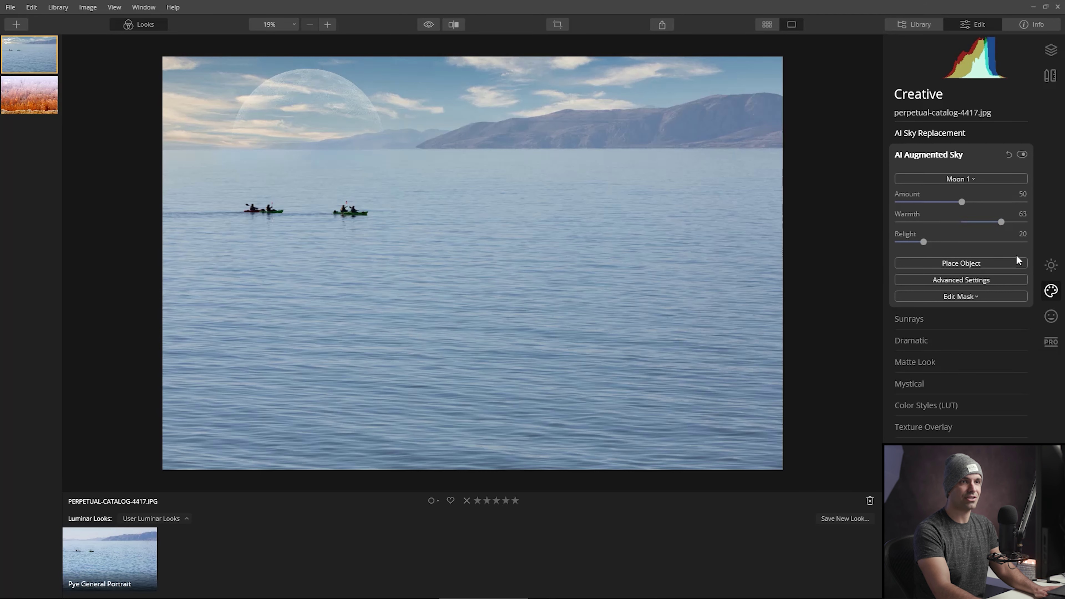
drag(924, 243, 1026, 242)
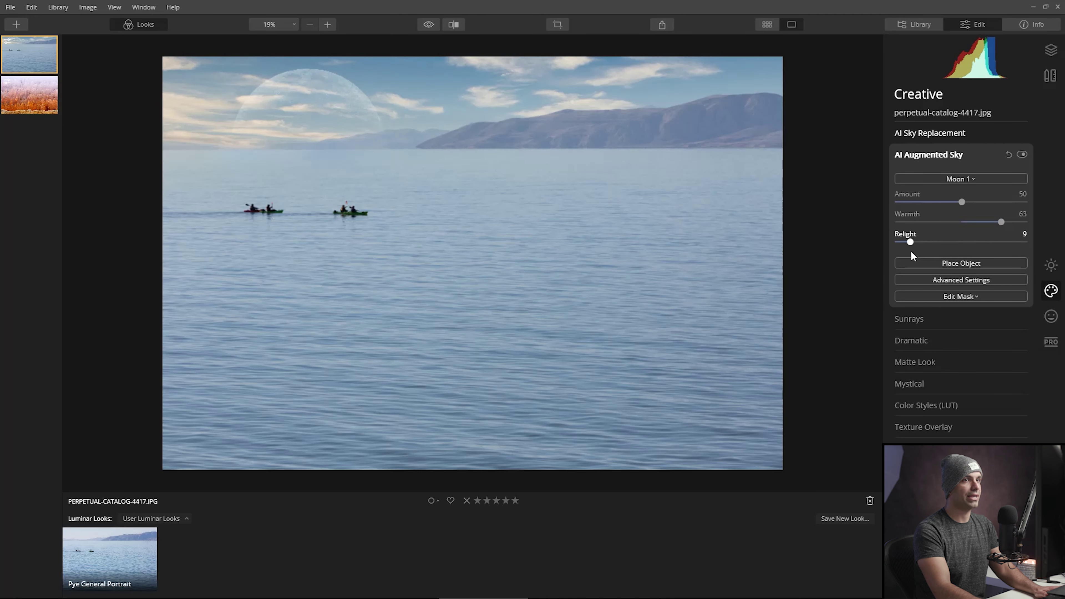
drag(911, 242, 977, 243)
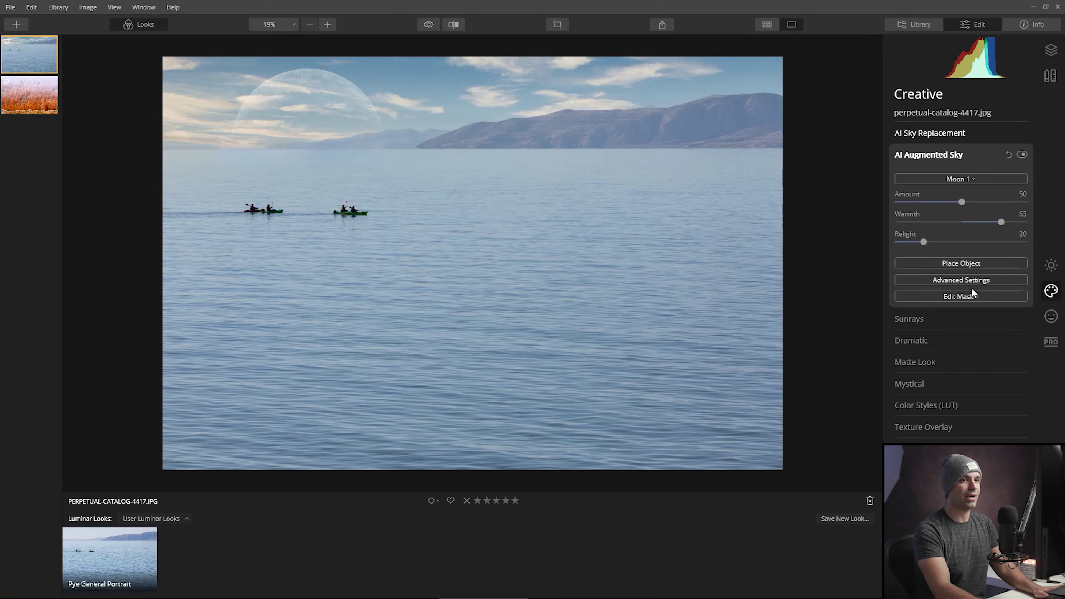
Paint a brush mask stroke over the moon's lower edge where it meets the hills
click(967, 296)
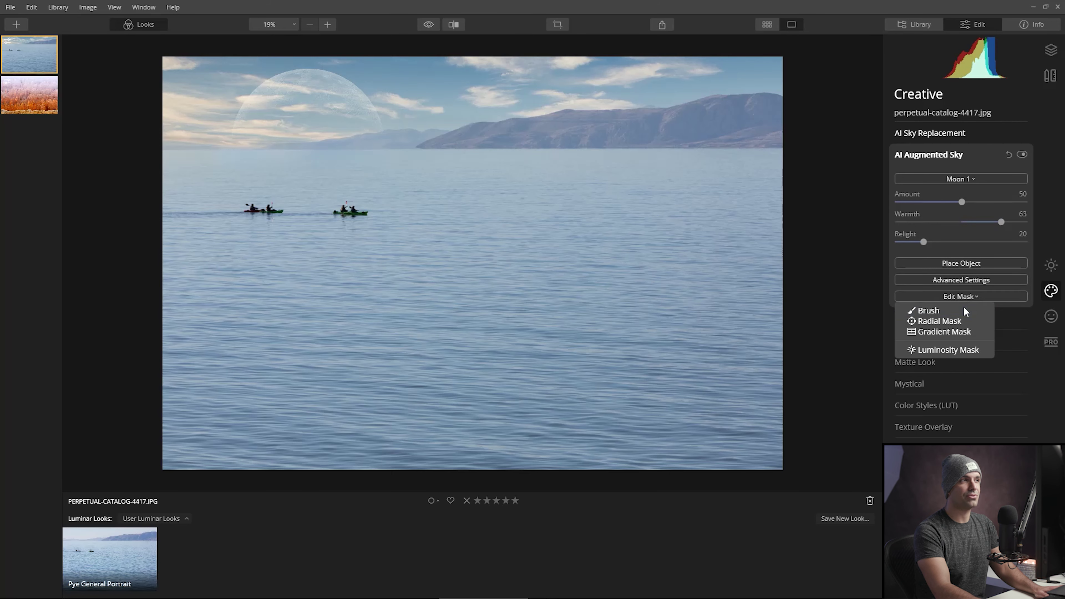
click(964, 309)
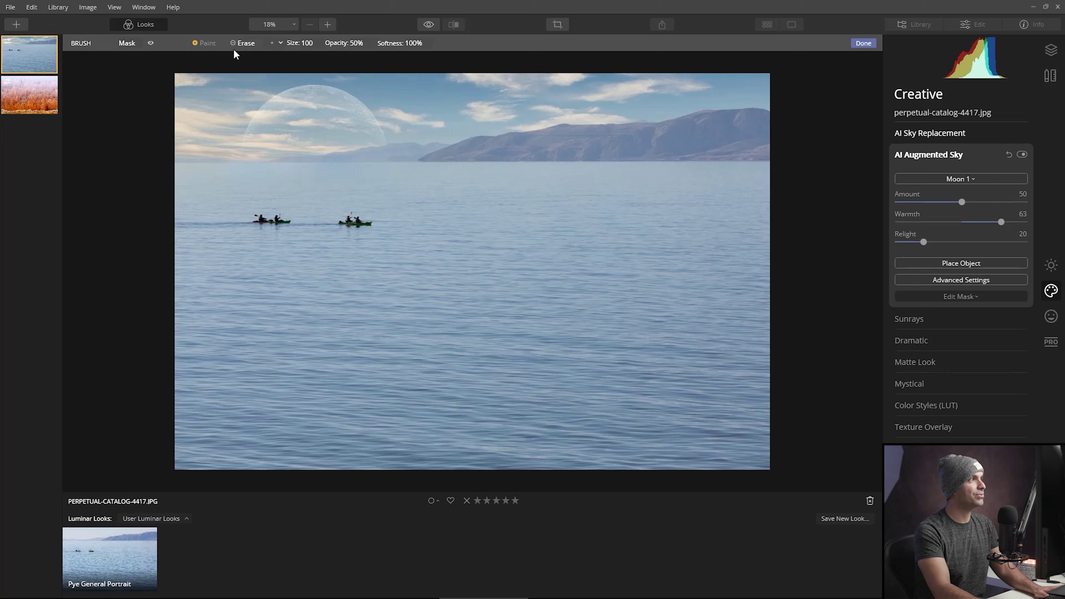
click(243, 43)
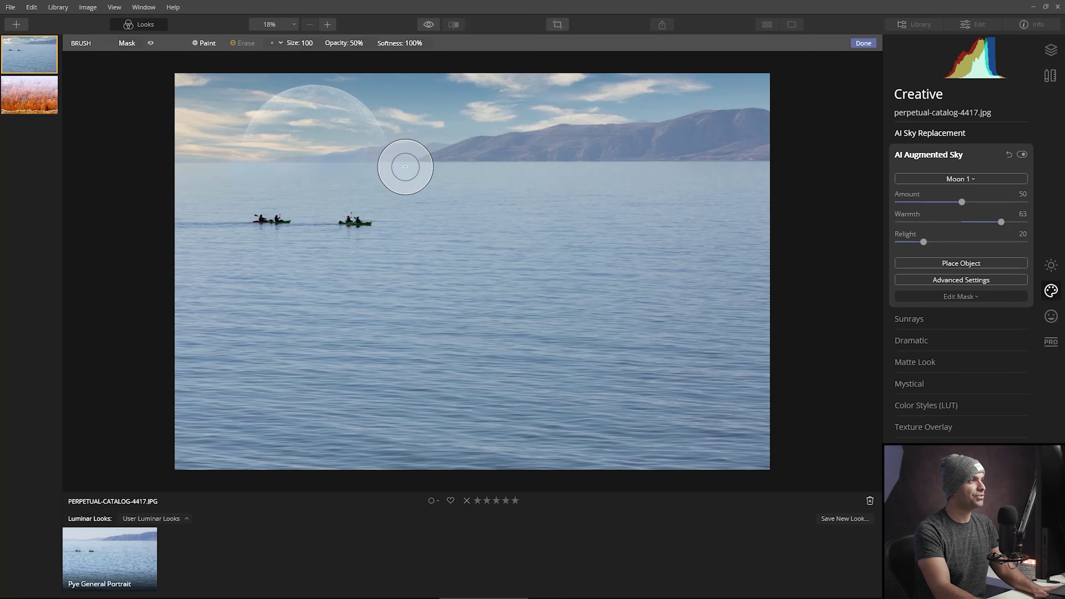
click(394, 170)
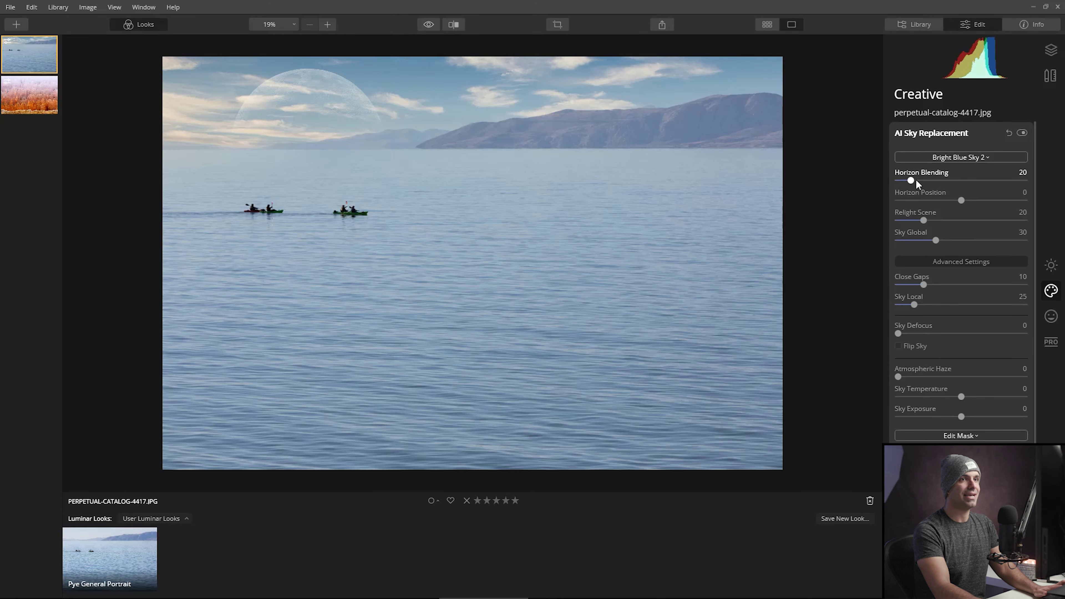
Set the new sky's Horizon Blending to 60 and Horizon Position to 12
drag(913, 180, 937, 184)
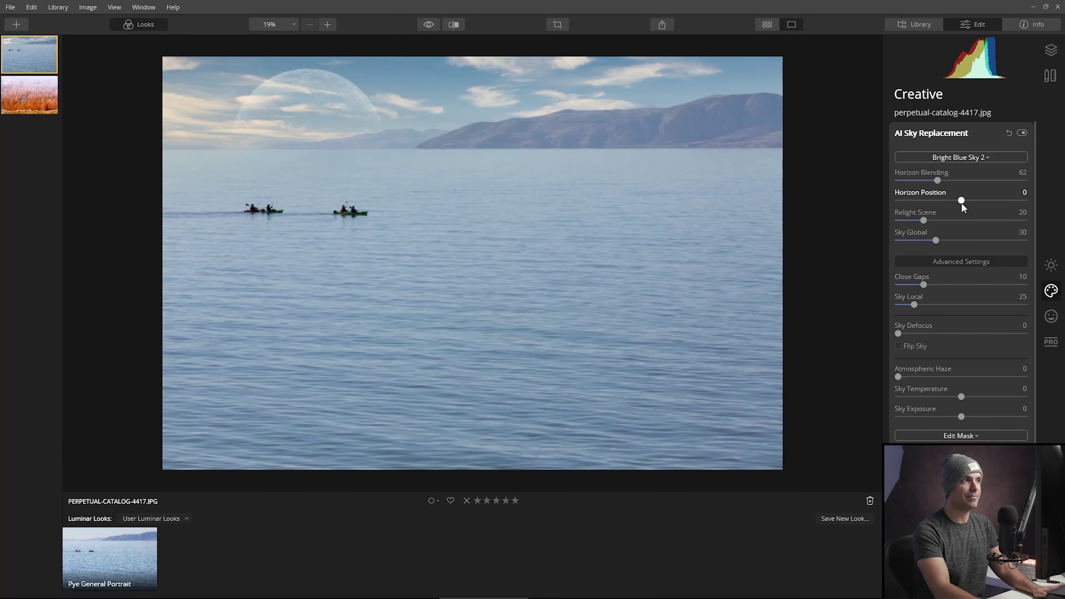
mouse_move(961, 202)
mouse_down()
mouse_move(985, 203)
mouse_move(959, 203)
mouse_move(972, 205)
mouse_up()
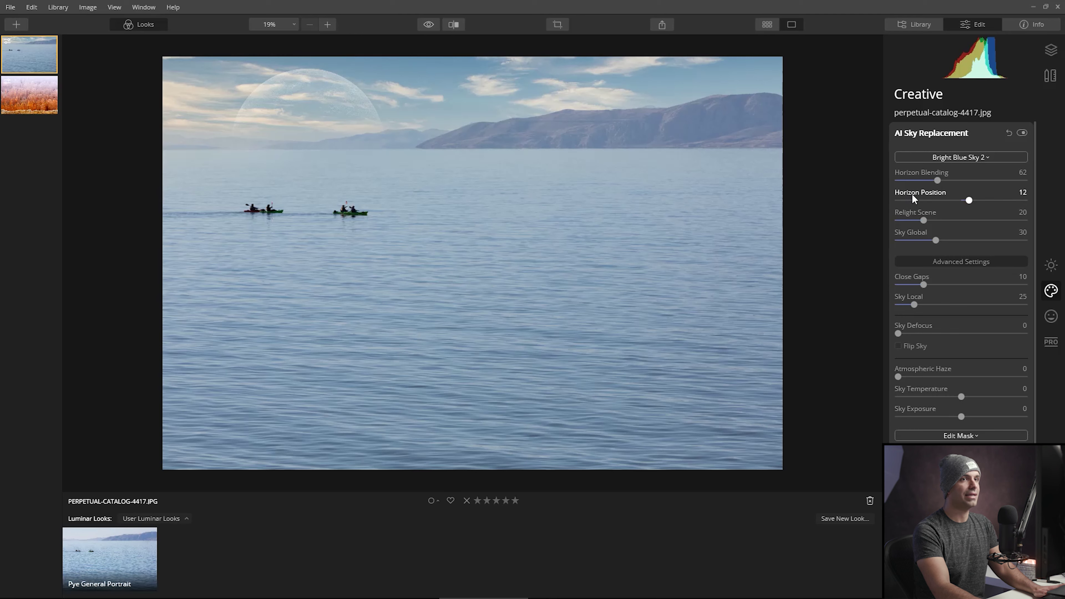
drag(942, 182, 967, 183)
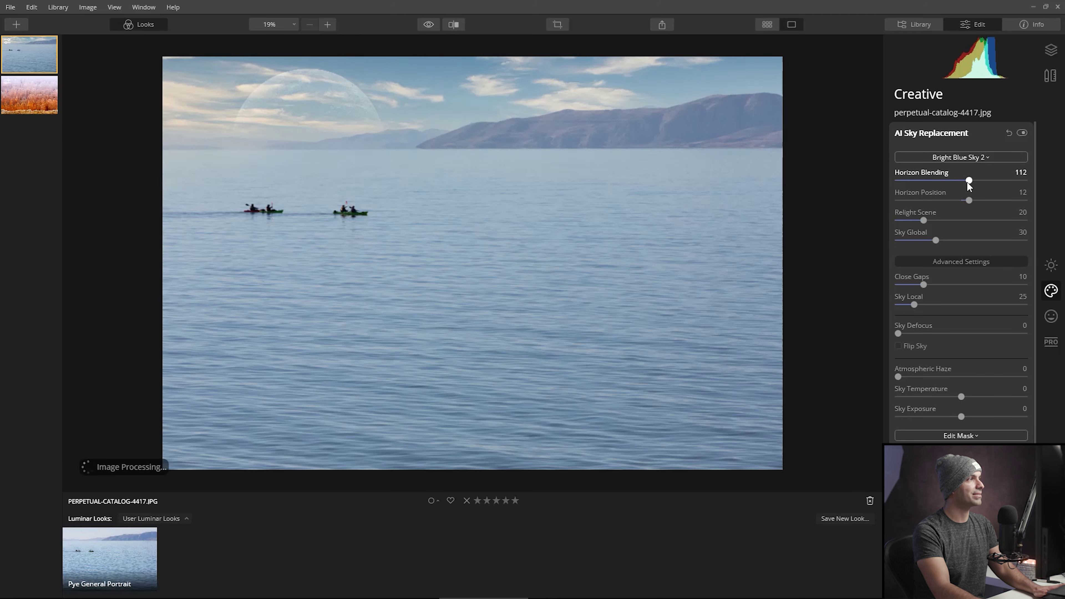
drag(964, 182, 938, 181)
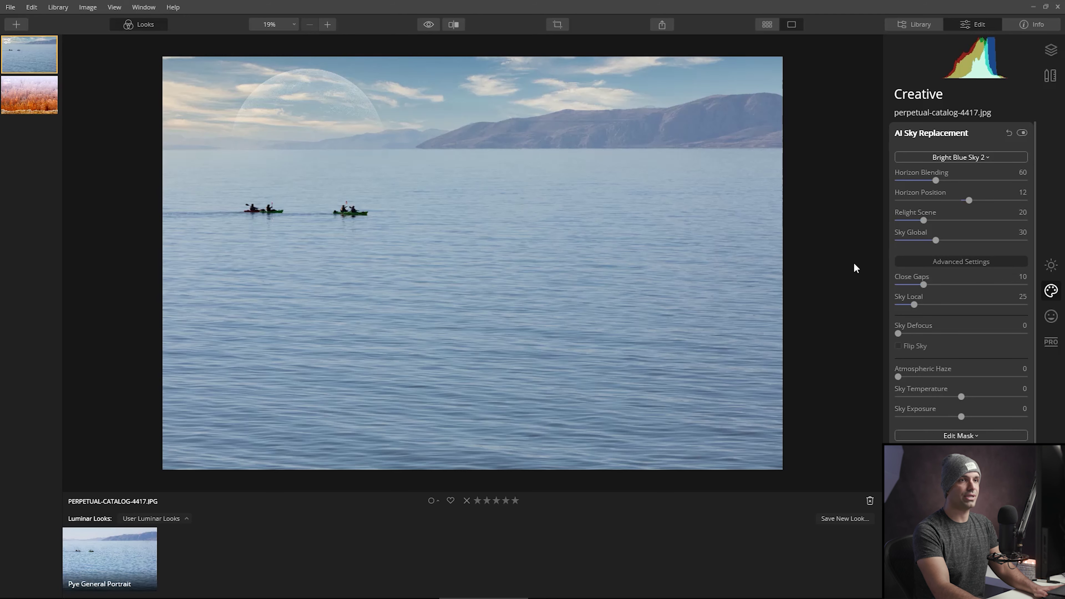
Try several Relight Scene values, resetting to default twice, and settle at 25
mouse_move(921, 218)
mouse_down()
mouse_move(996, 232)
mouse_move(906, 232)
mouse_up()
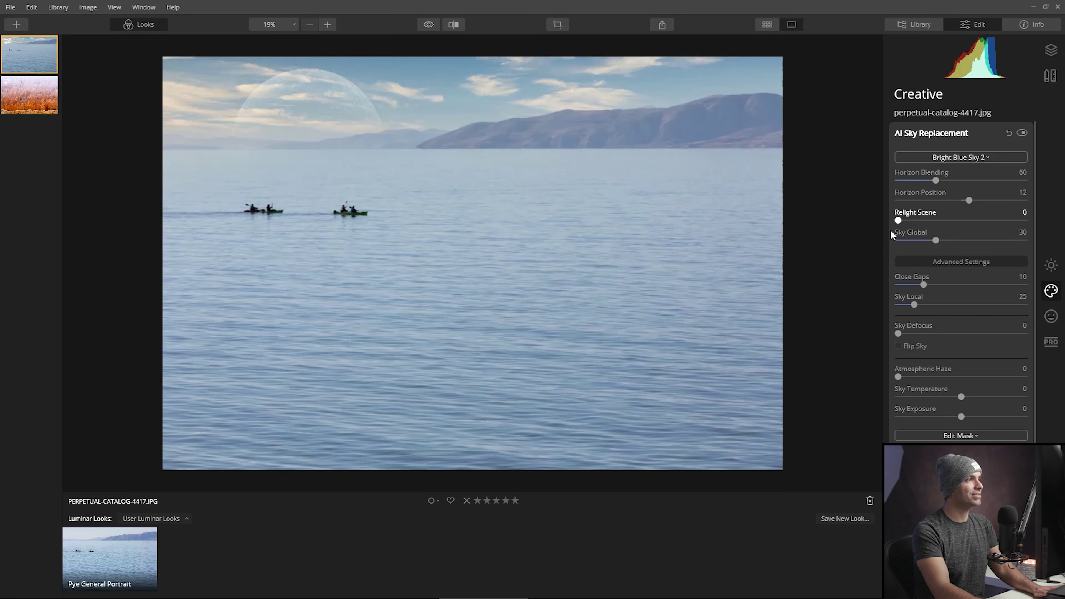
double_click(900, 219)
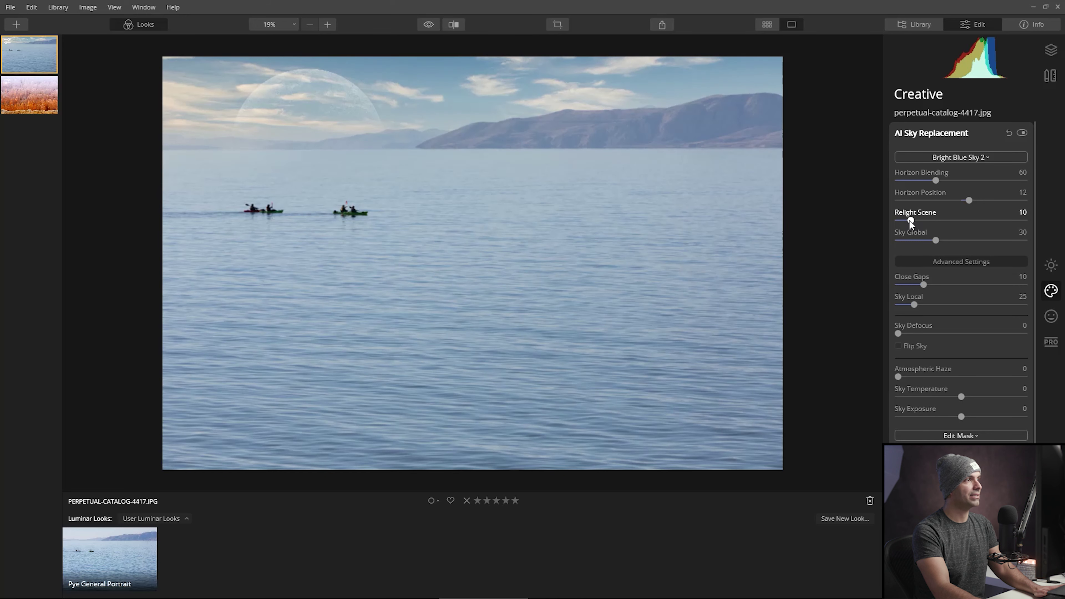
drag(942, 232, 1048, 249)
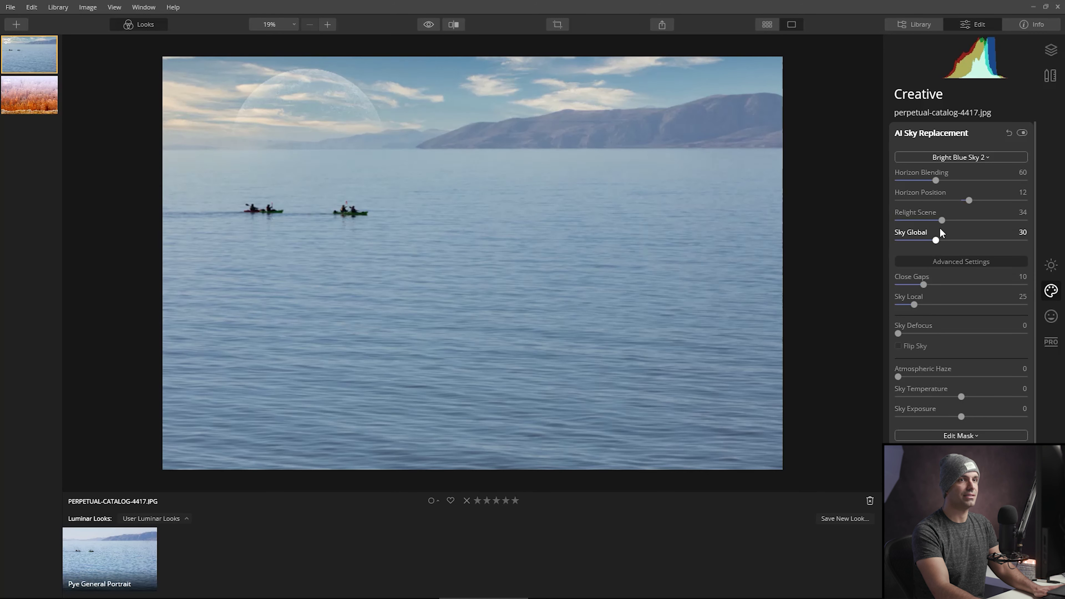
double_click(940, 221)
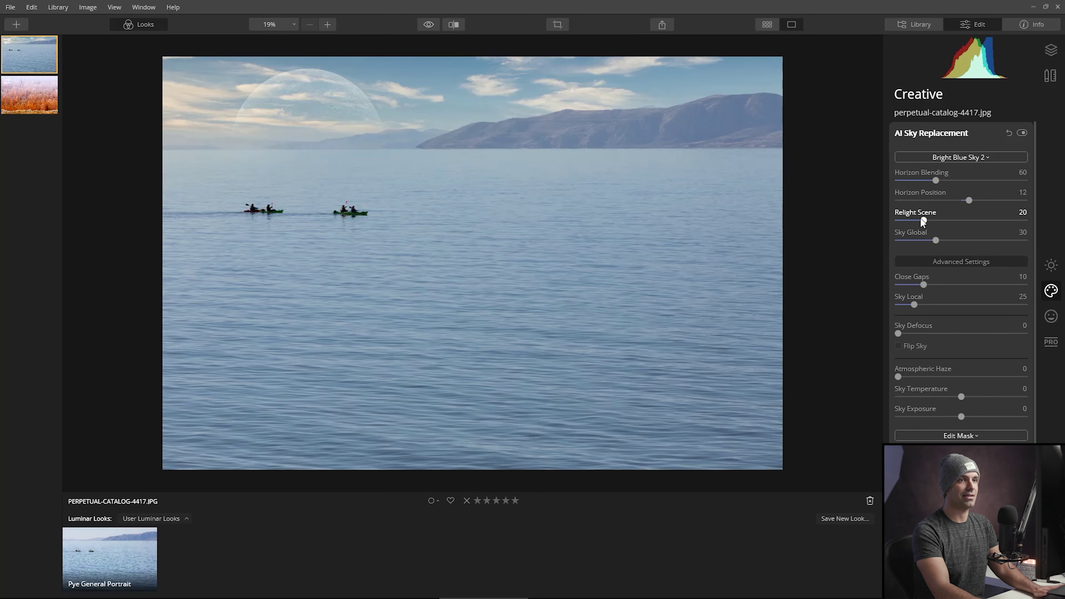
drag(921, 218, 930, 221)
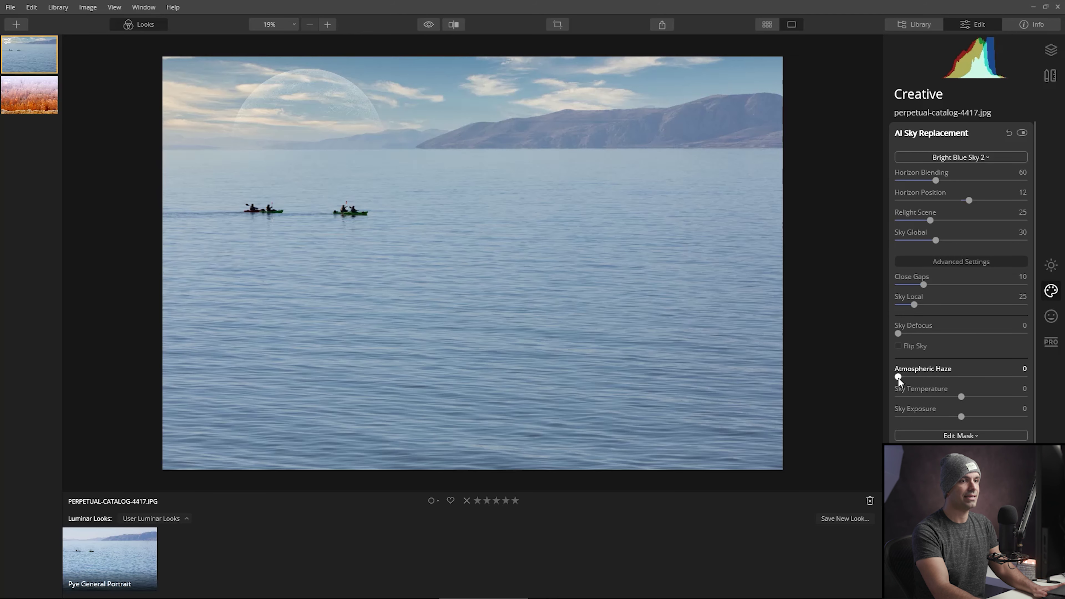
Set Atmospheric Haze to 80 and Sky Exposure to 82 on the replacement sky
drag(898, 378, 998, 385)
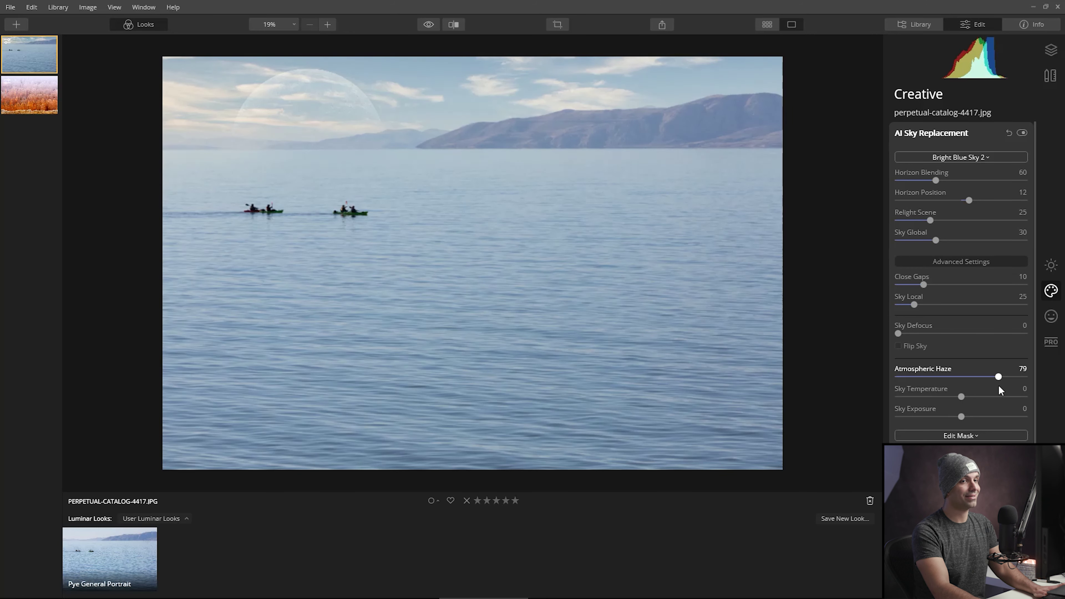
drag(999, 387, 997, 385)
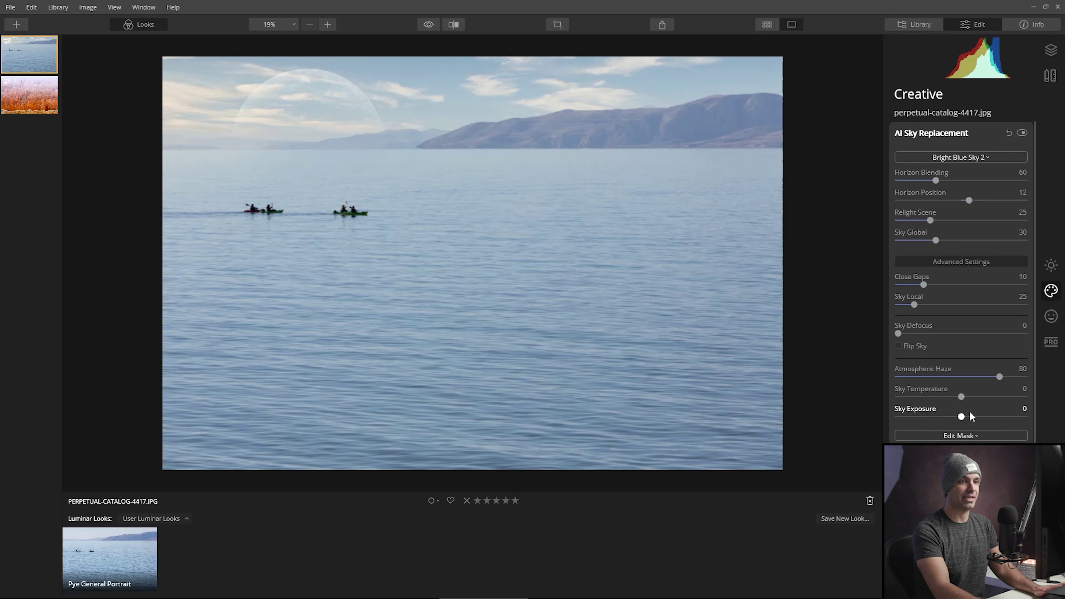
drag(970, 415, 1012, 425)
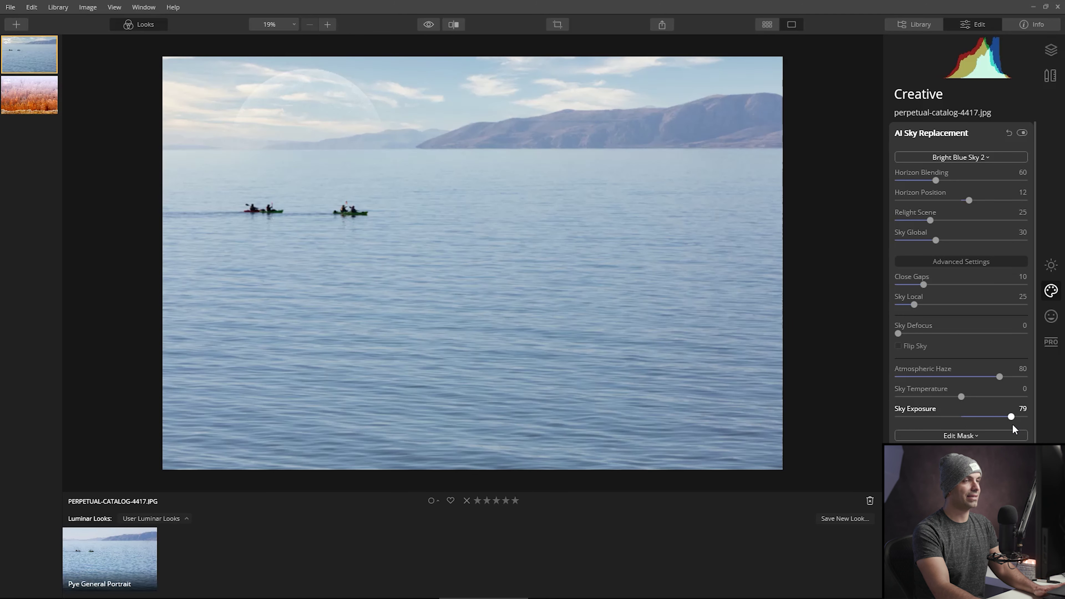
drag(1013, 425, 1014, 425)
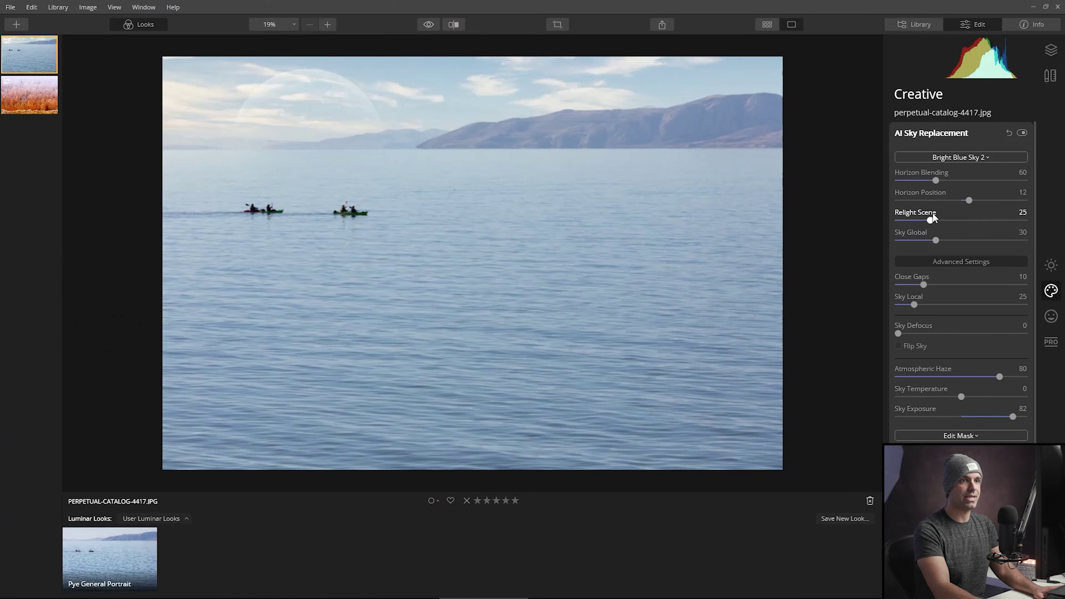
Raise Relight Scene to 42 and Horizon Position to 14 in AI Sky Replacement
drag(931, 217, 952, 225)
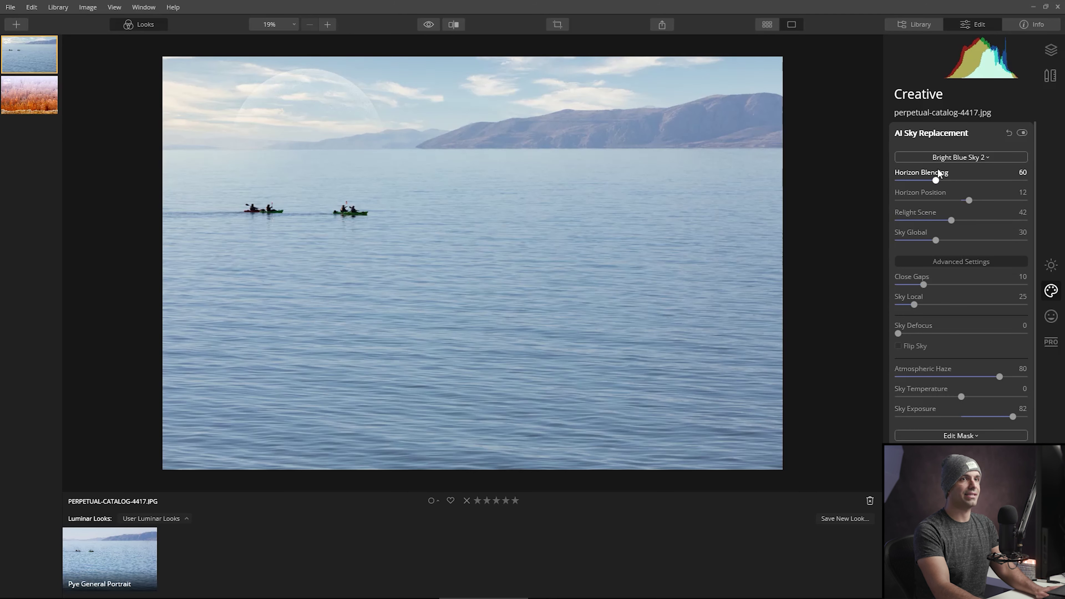
drag(969, 201, 970, 203)
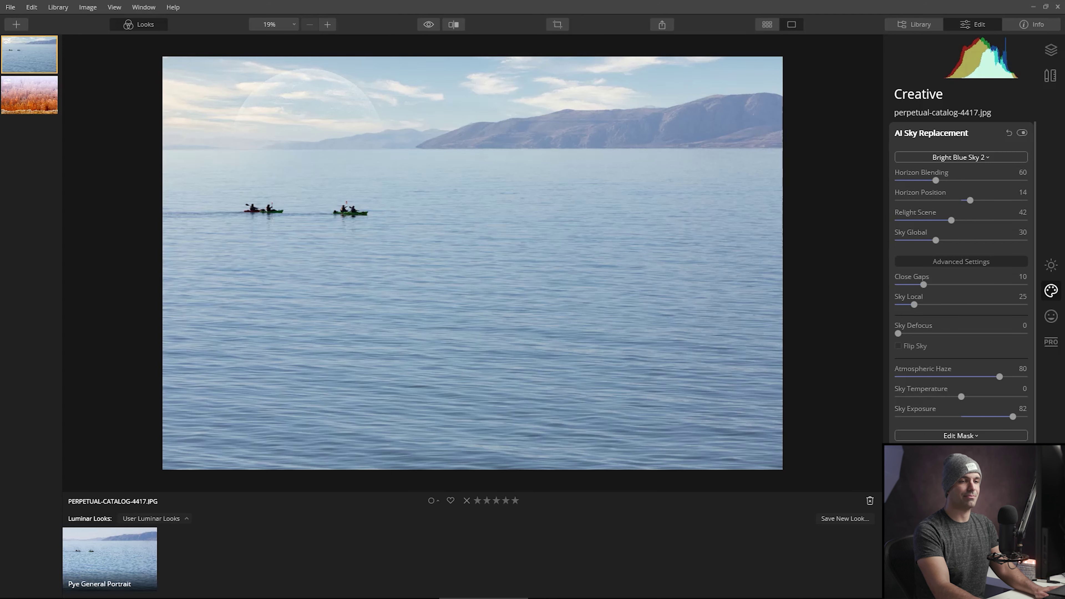
click(931, 133)
Erase part of the moon's mask with the brush in Erase mode and finish editing
click(969, 296)
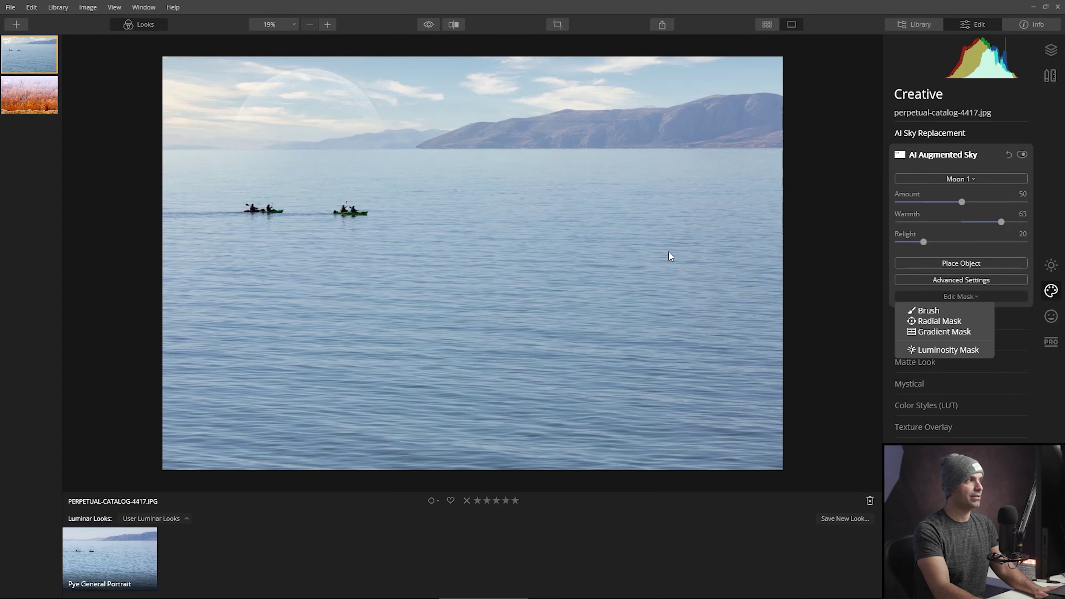
click(928, 310)
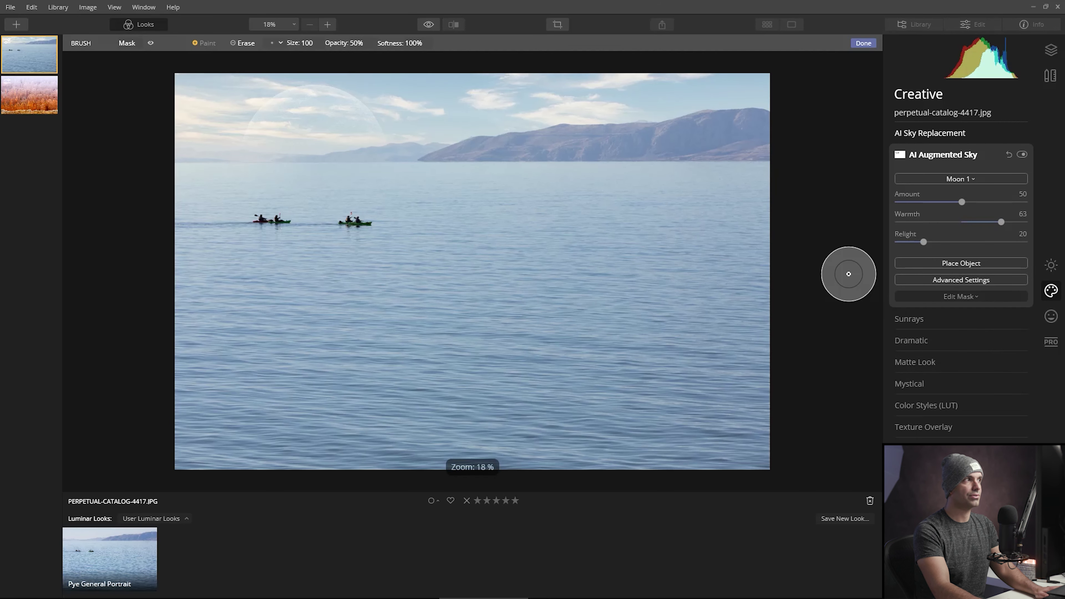
click(246, 43)
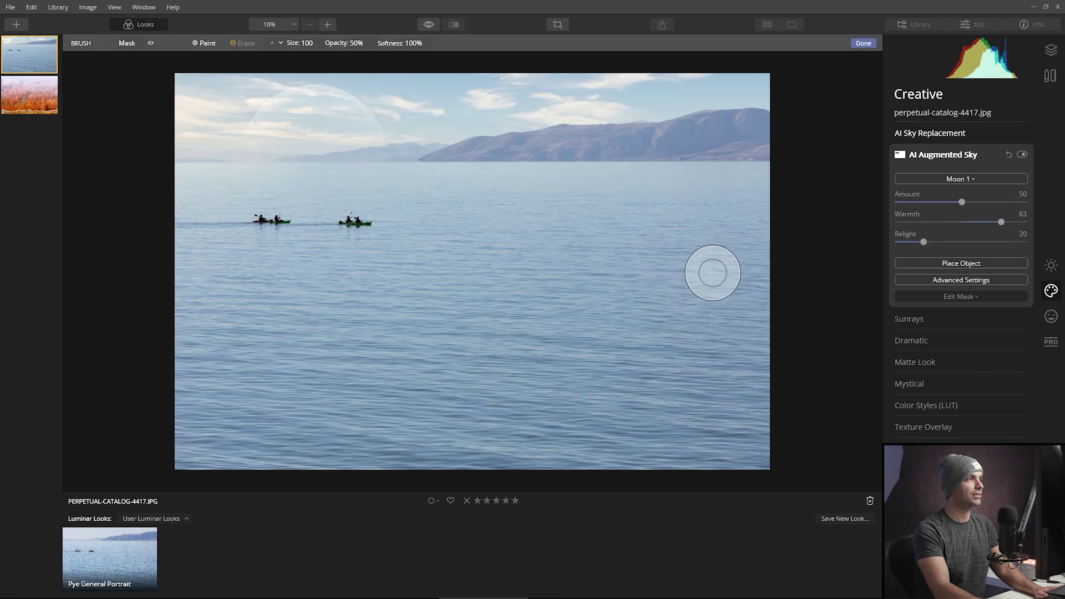
click(989, 154)
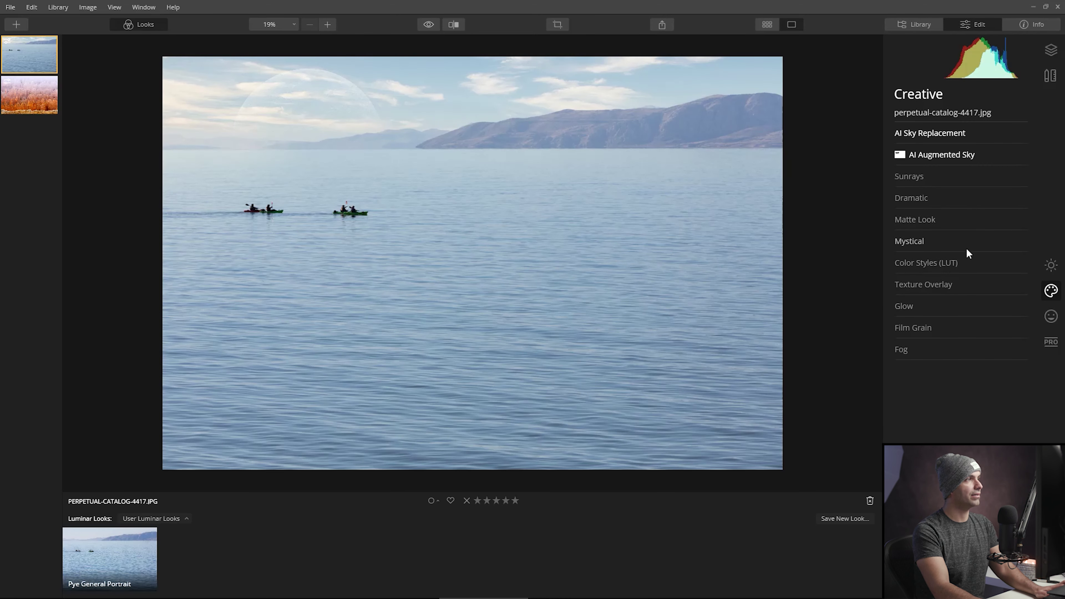
Check the edit with the before/after comparison, then switch to the Essentials tools
click(454, 24)
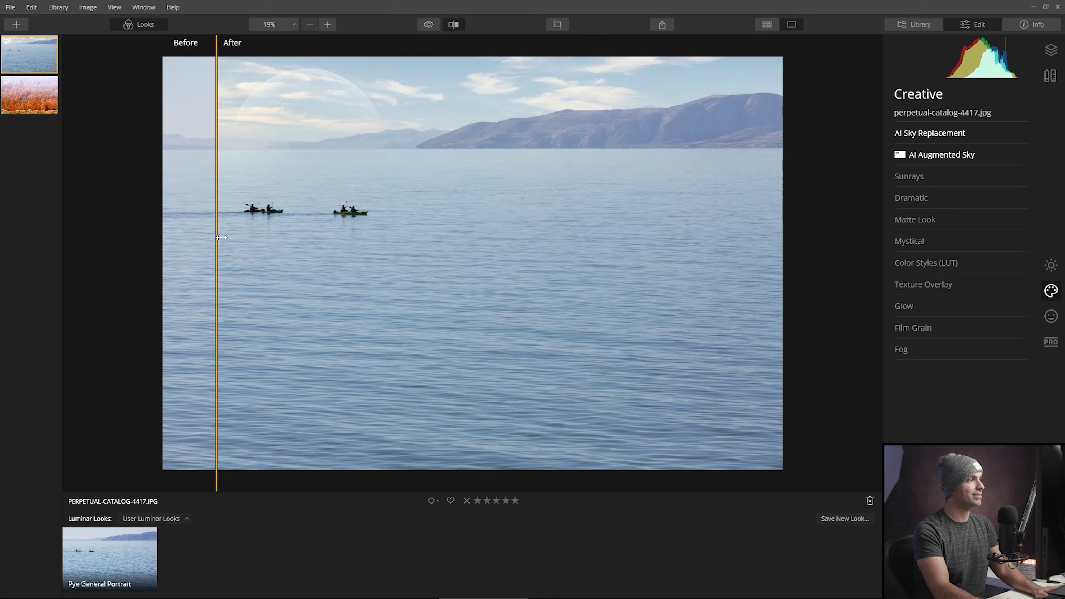
mouse_move(221, 238)
mouse_down()
mouse_move(338, 273)
mouse_move(742, 308)
mouse_move(342, 268)
mouse_move(45, 219)
mouse_move(577, 293)
mouse_move(216, 234)
mouse_up()
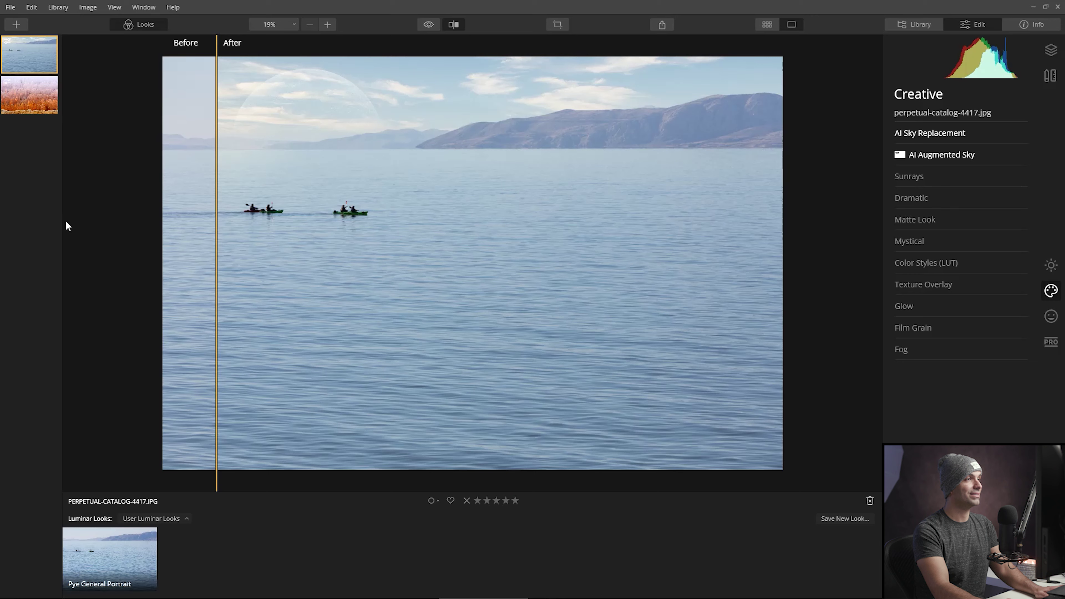
click(461, 21)
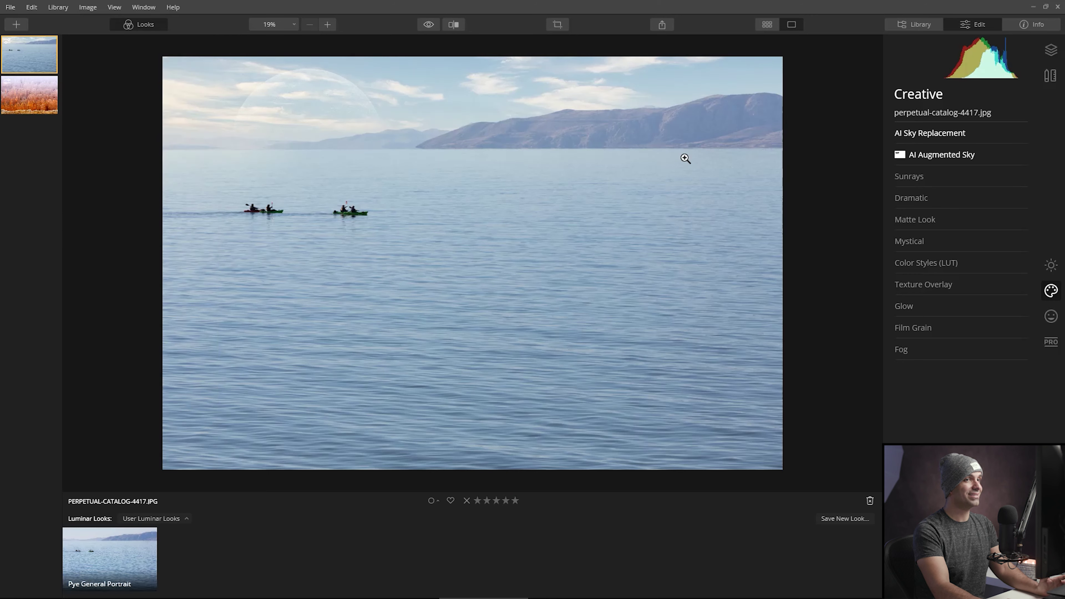
click(1047, 267)
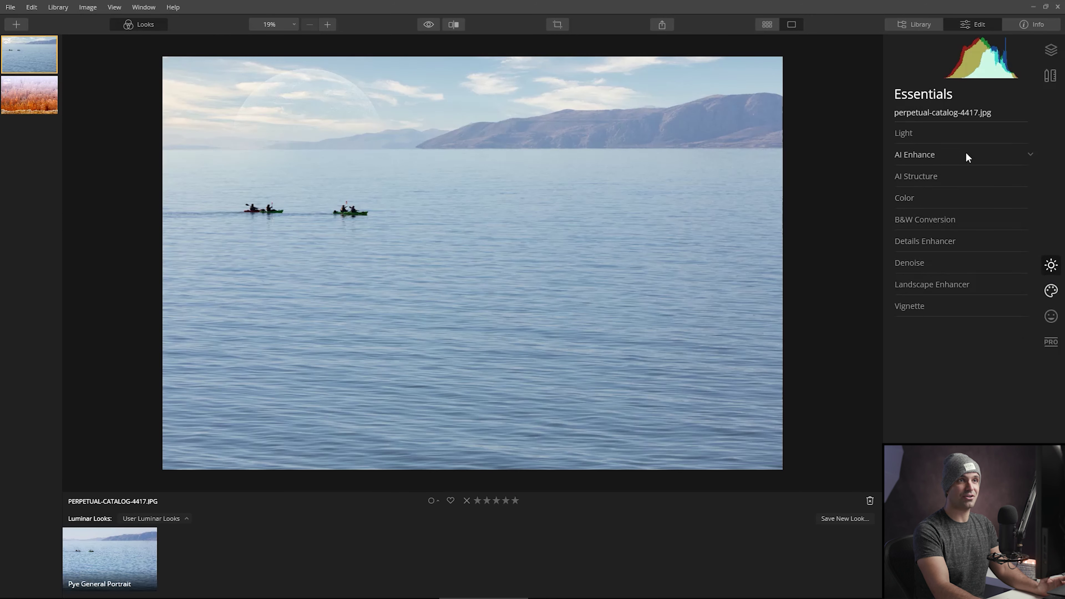
In Light, try a new white balance temperature, then reset it to the original value
click(969, 138)
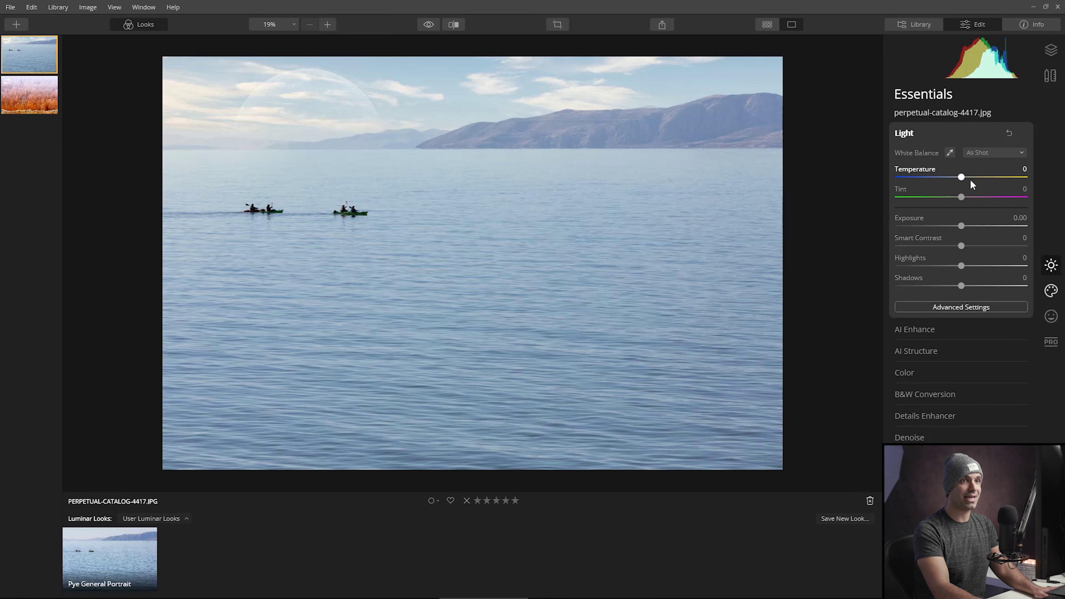
drag(963, 181, 938, 179)
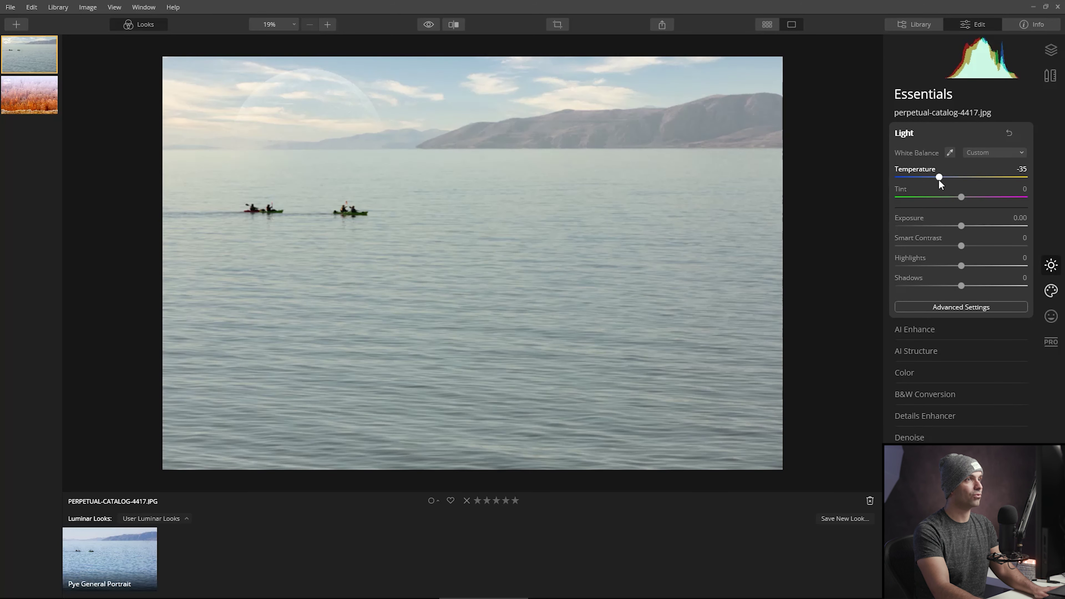
double_click(950, 178)
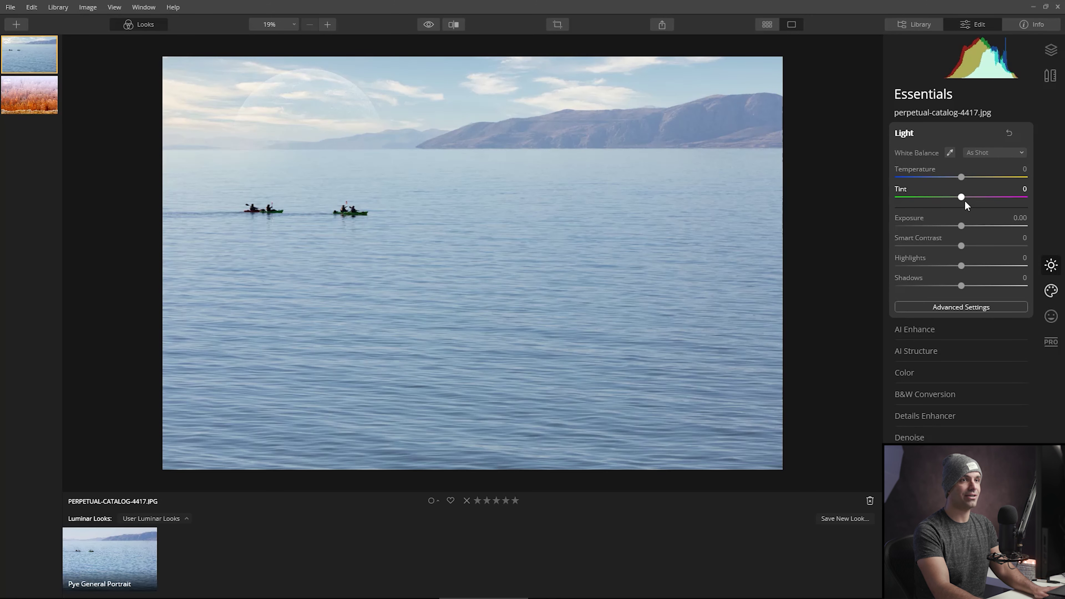
Set Smart Contrast to 52 and lift Shadows to 56
drag(961, 246, 986, 248)
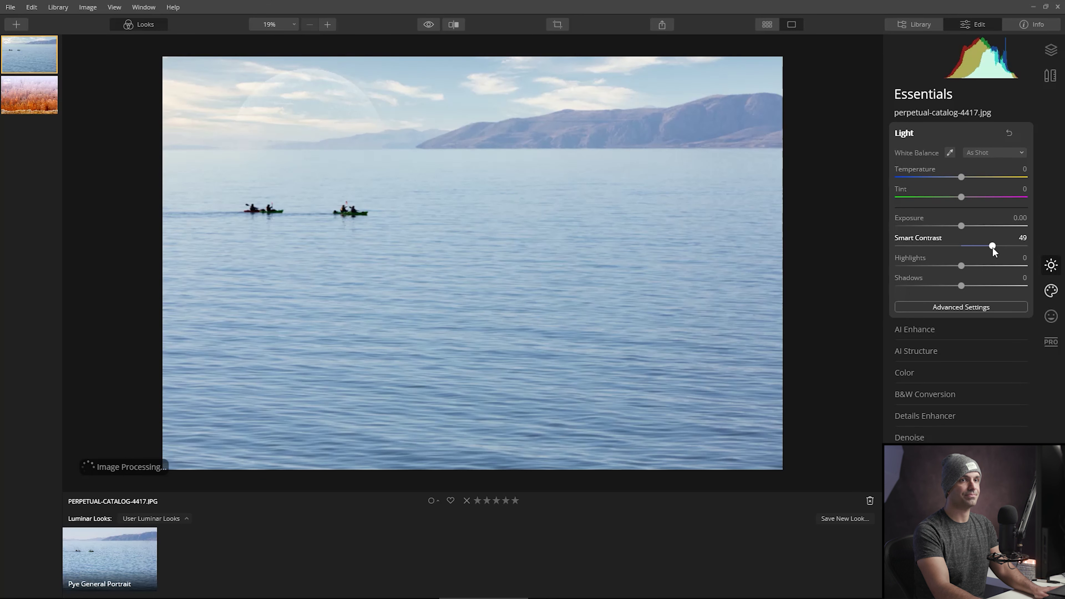
mouse_move(995, 246)
mouse_down()
mouse_move(1025, 246)
mouse_move(993, 246)
mouse_up()
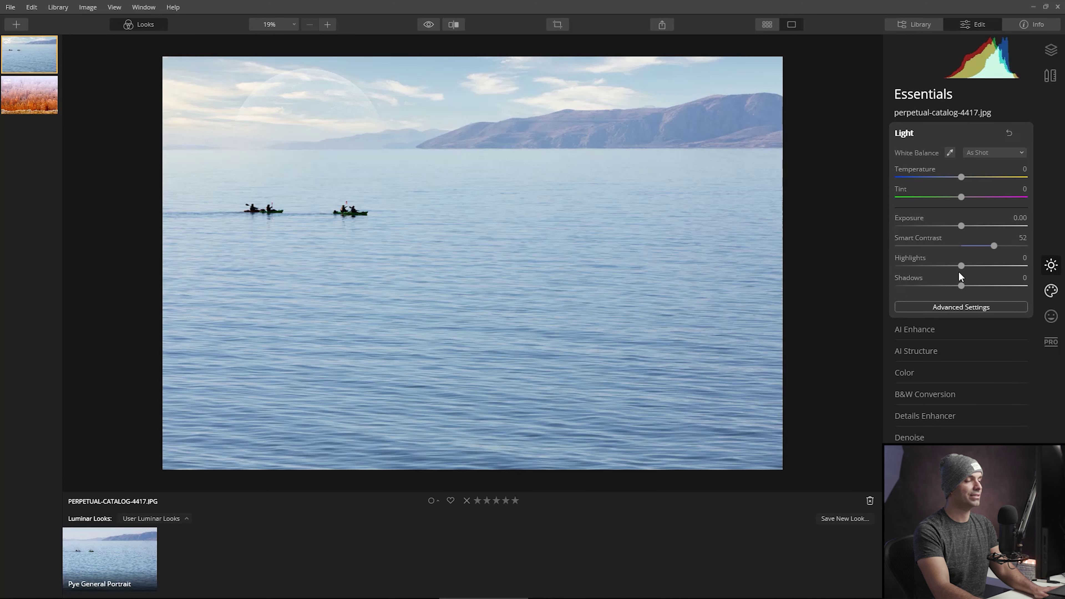
drag(991, 291, 998, 293)
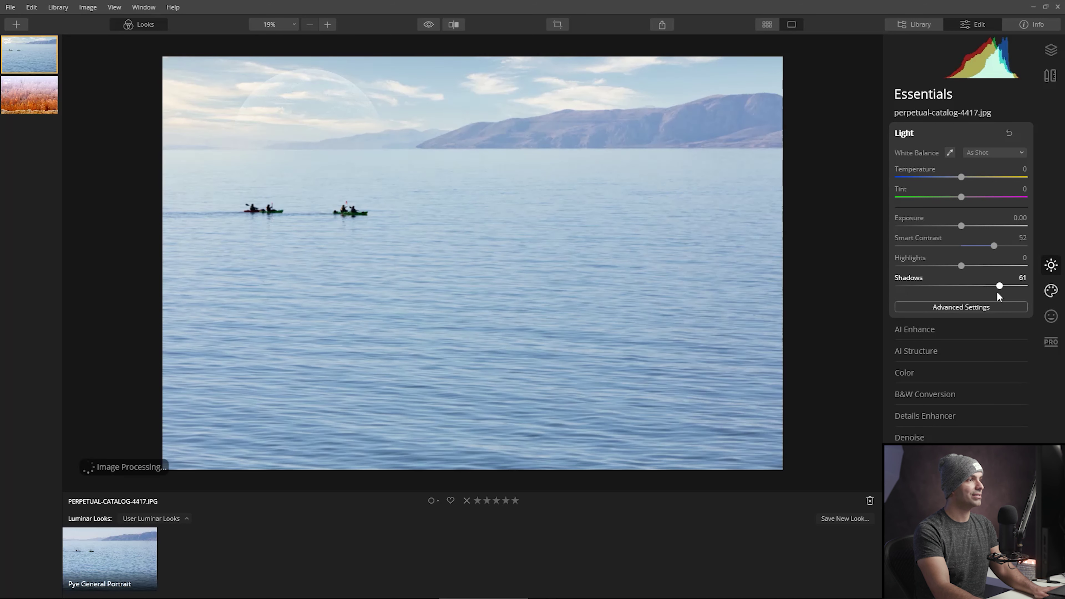
mouse_move(998, 294)
mouse_down()
mouse_move(914, 288)
mouse_move(997, 287)
mouse_up()
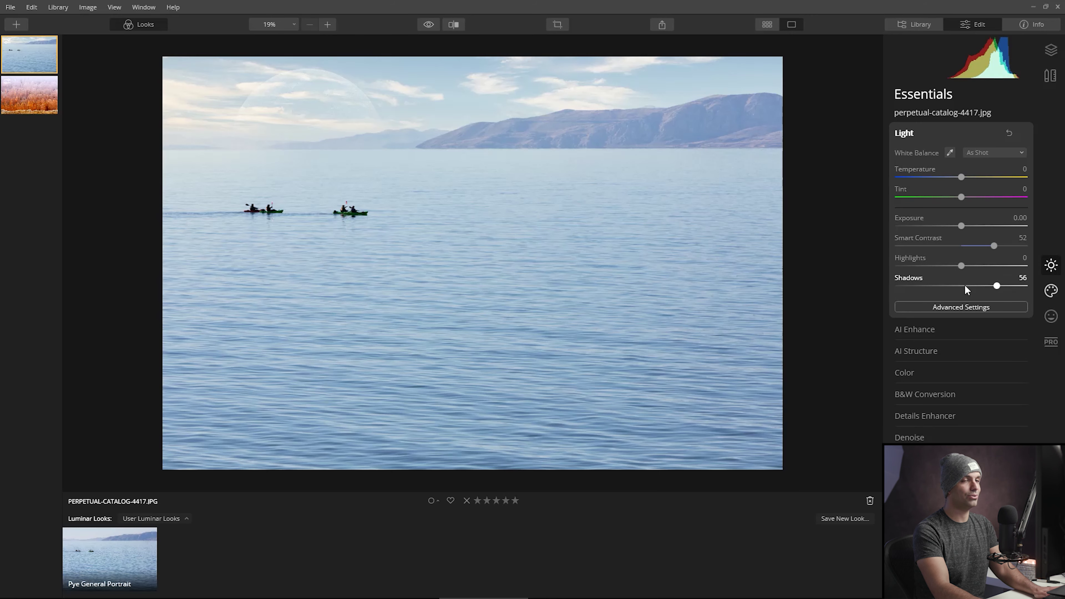
click(951, 374)
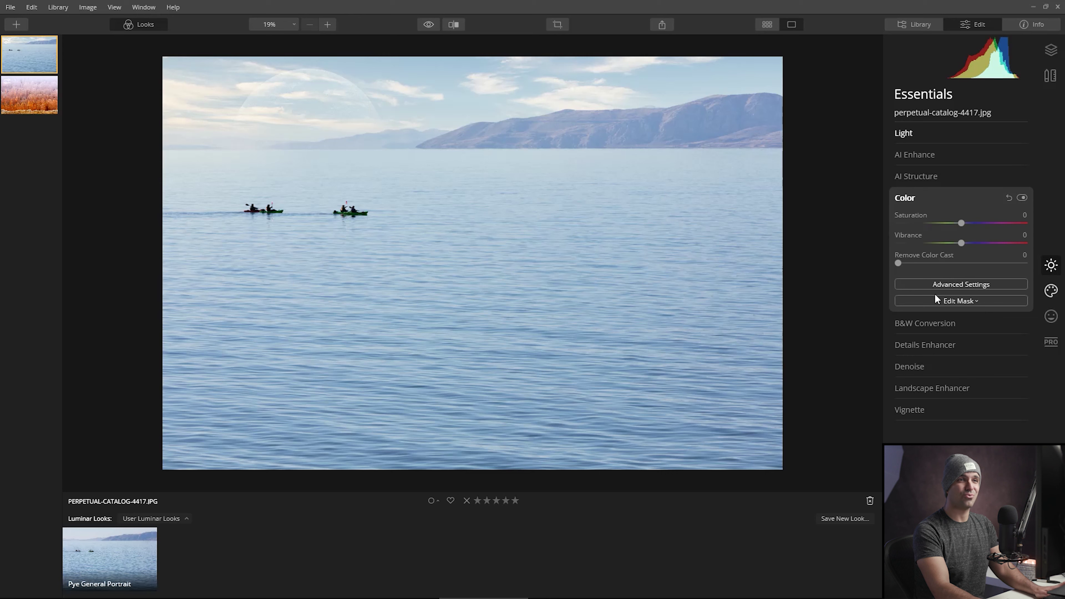
In Color Advanced Settings, set the blues to Hue -9, Saturation -19, Luminance 8
click(963, 286)
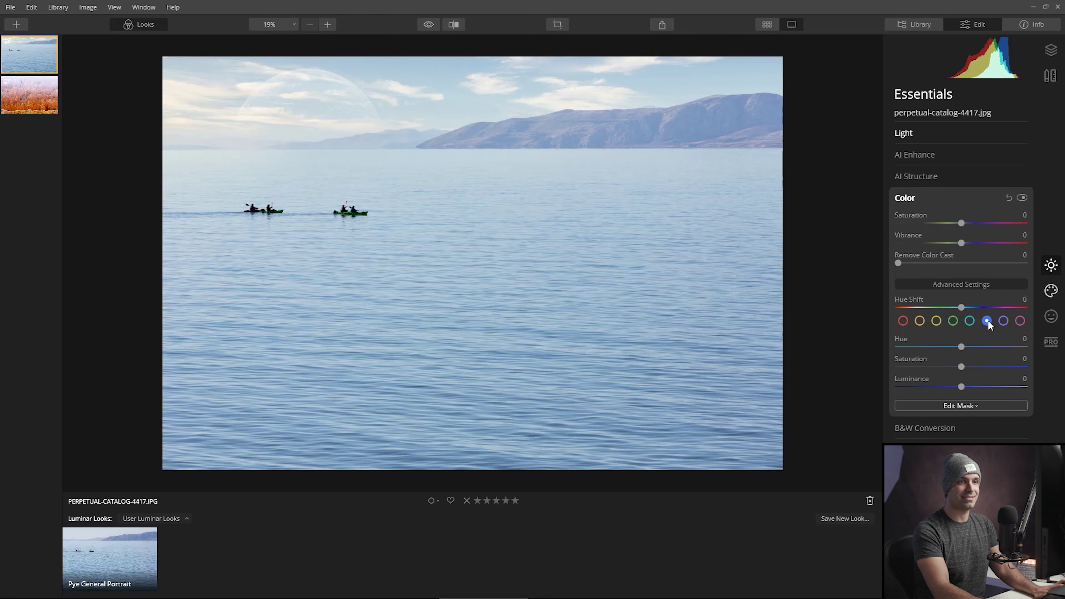
mouse_move(955, 346)
mouse_down()
mouse_move(893, 344)
mouse_move(994, 351)
mouse_move(921, 353)
mouse_move(959, 358)
mouse_up()
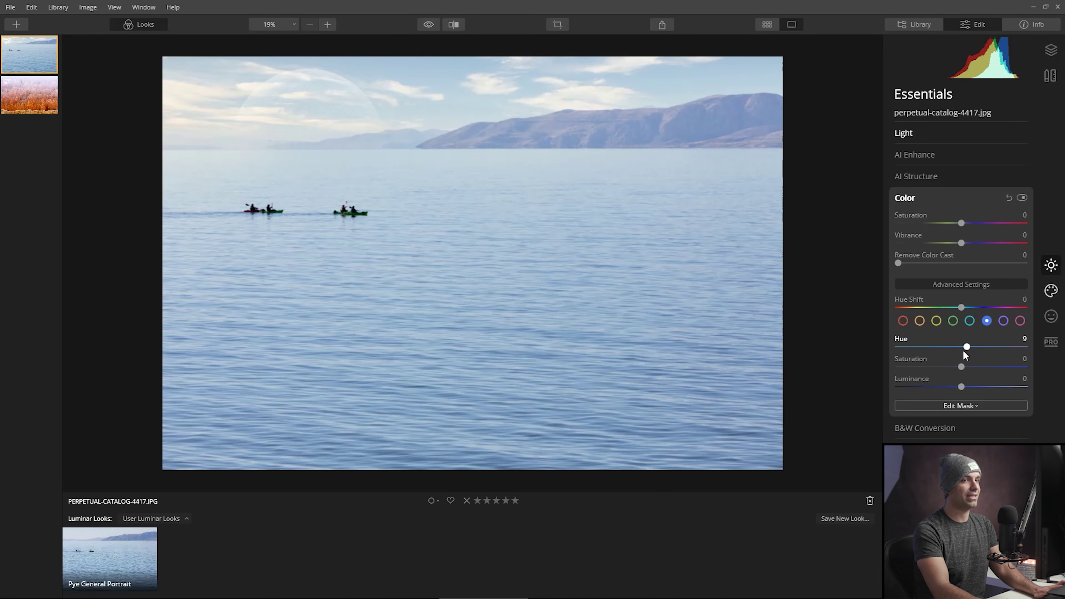
click(961, 348)
drag(959, 351, 950, 371)
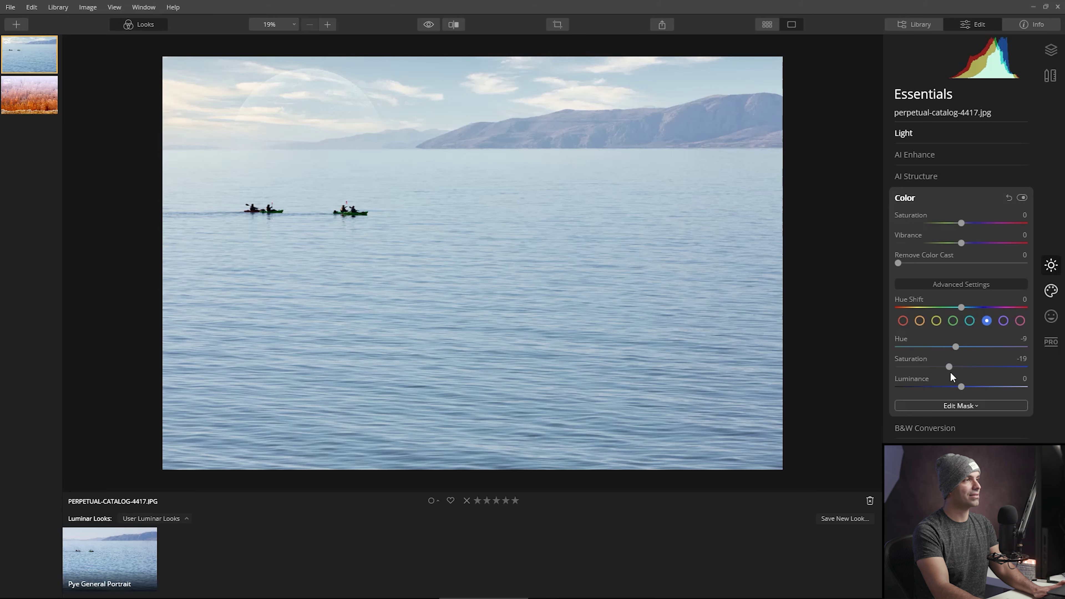
mouse_move(965, 386)
mouse_down()
mouse_move(1000, 388)
mouse_move(967, 386)
mouse_up()
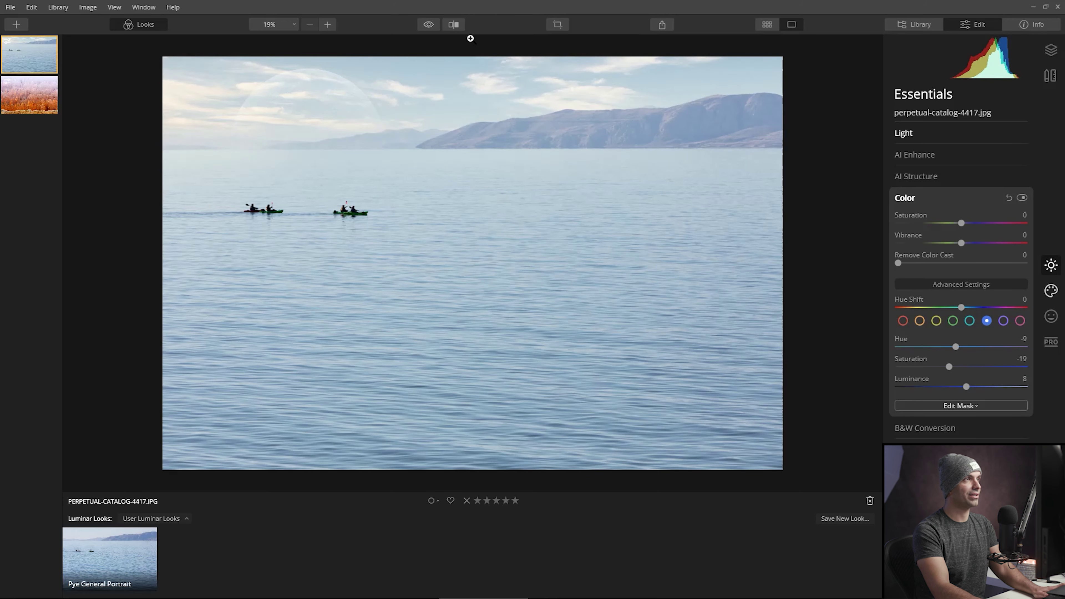
click(457, 26)
Sweep the Before/After divider across the kayak photo to compare the edit with the original
drag(217, 197, 353, 202)
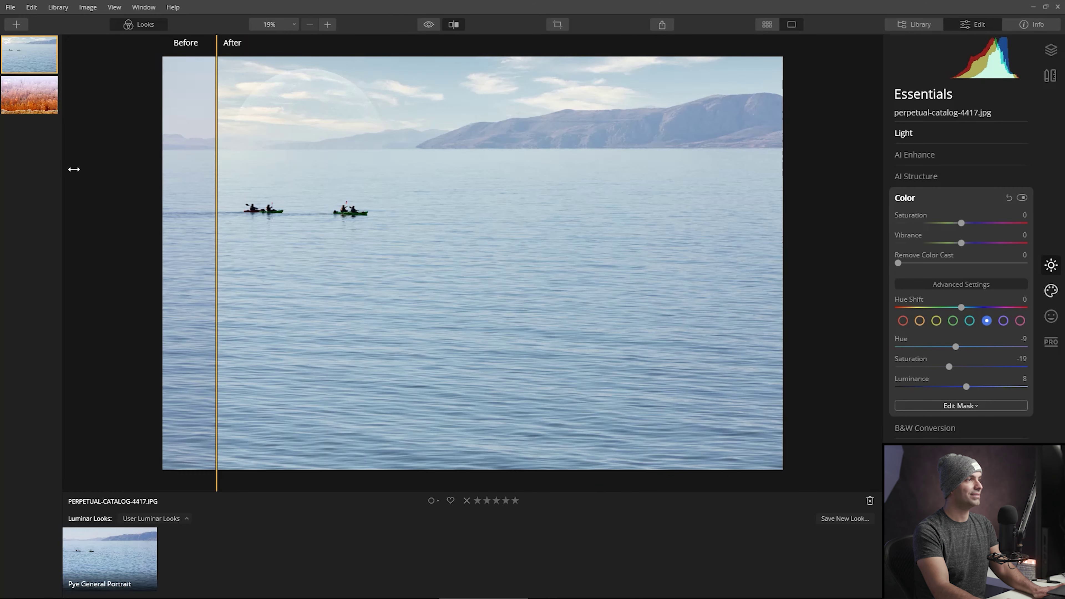
drag(217, 168, 832, 235)
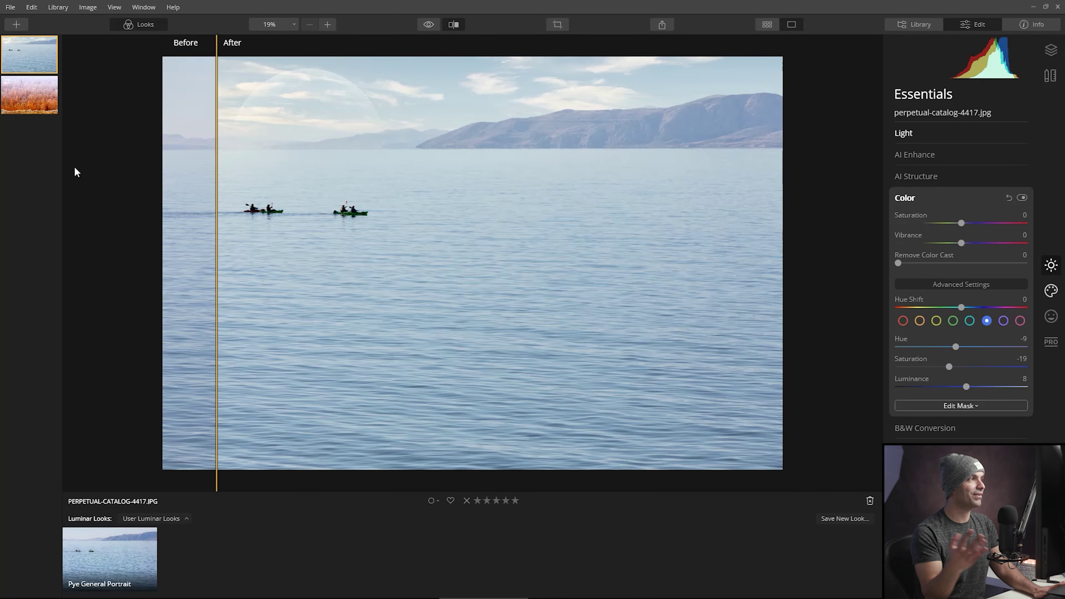